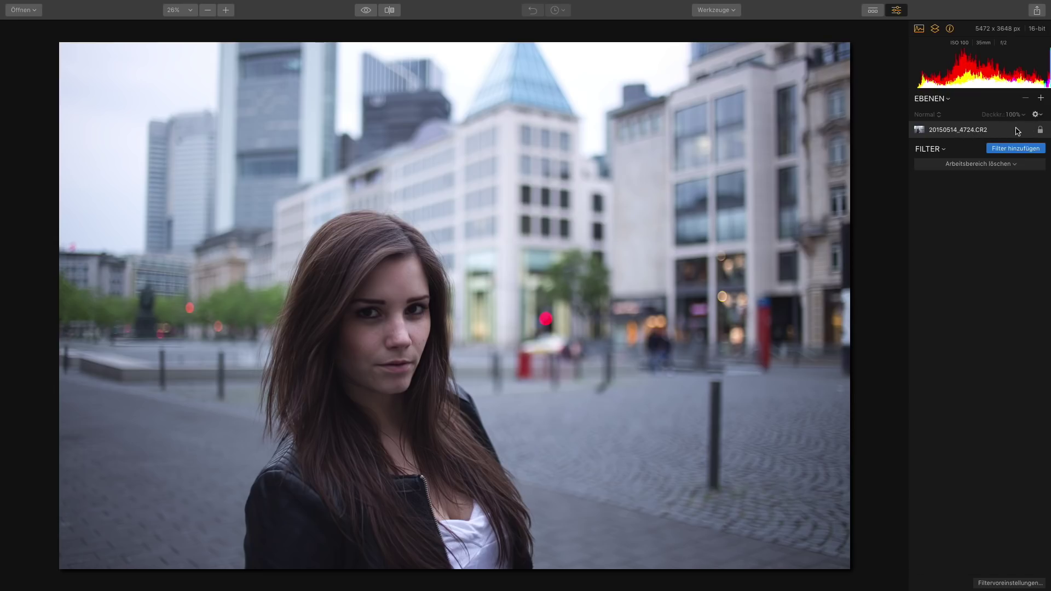
# Step: Add a new adjustment layer, Ebene 1, and give it the Entwickeln filter
pyautogui.click(1041, 99)
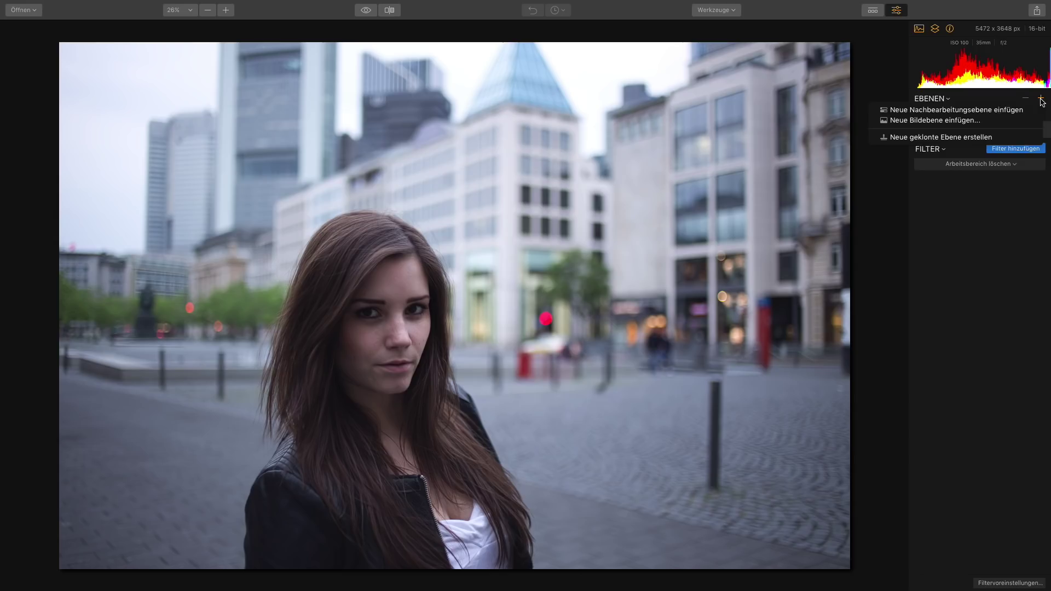
pyautogui.click(959, 111)
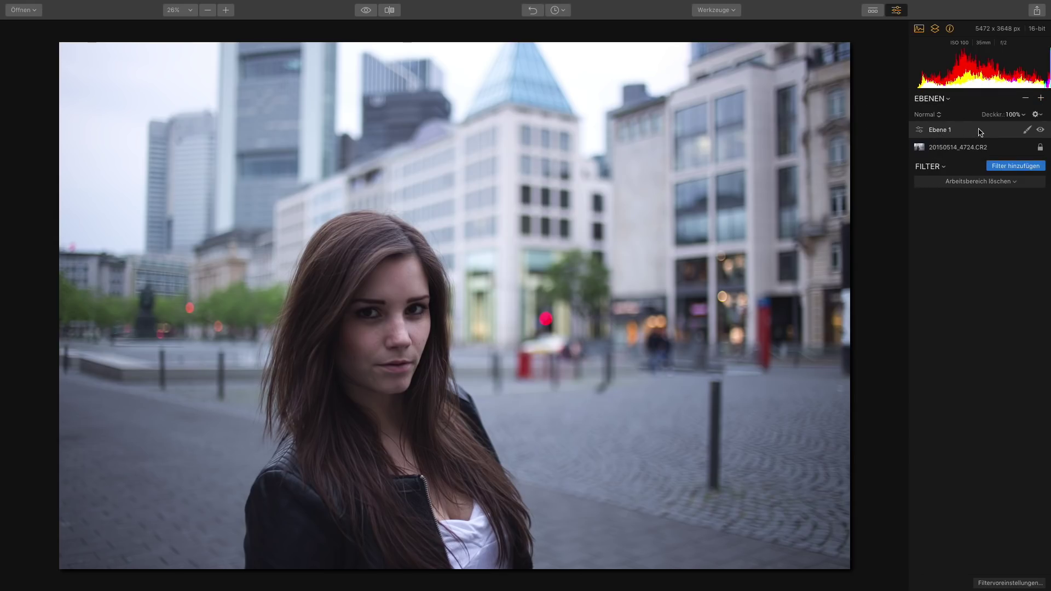
pyautogui.click(1011, 167)
pyautogui.moveTo(840, 101)
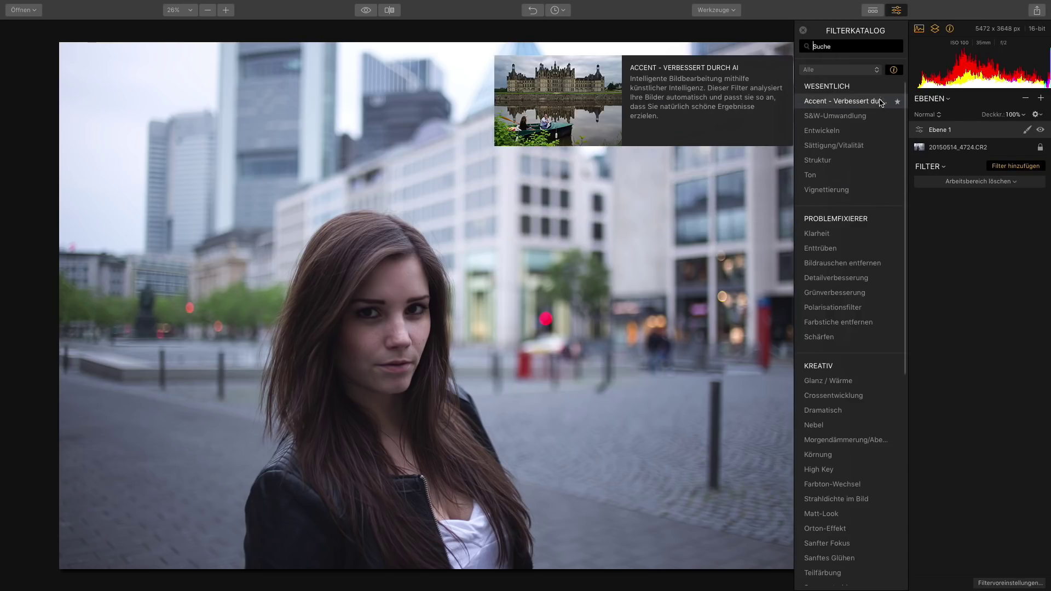
pyautogui.click(838, 132)
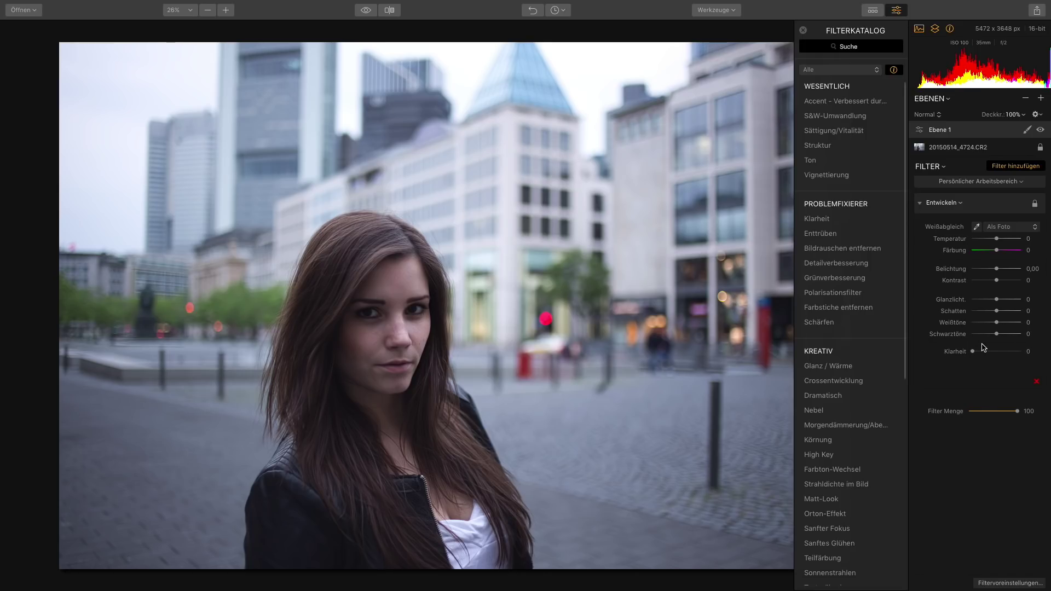
# Step: Set the Entwickeln filter to Belichtung -0,17, Temperatur 4 and Klarheit 42
pyautogui.moveTo(997, 269); pyautogui.dragTo(997, 273)
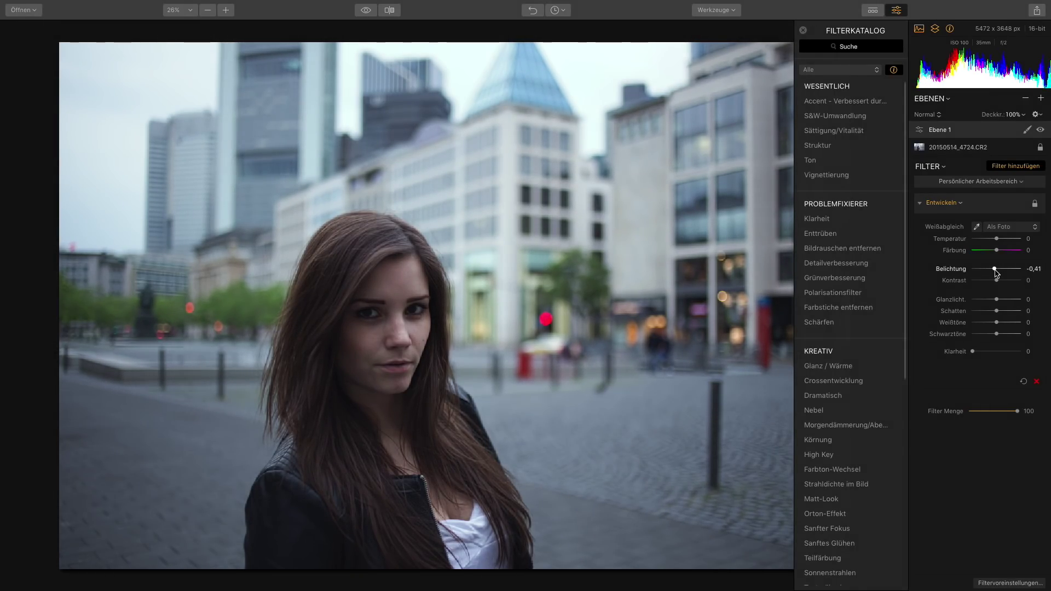
pyautogui.moveTo(997, 273); pyautogui.dragTo(998, 241)
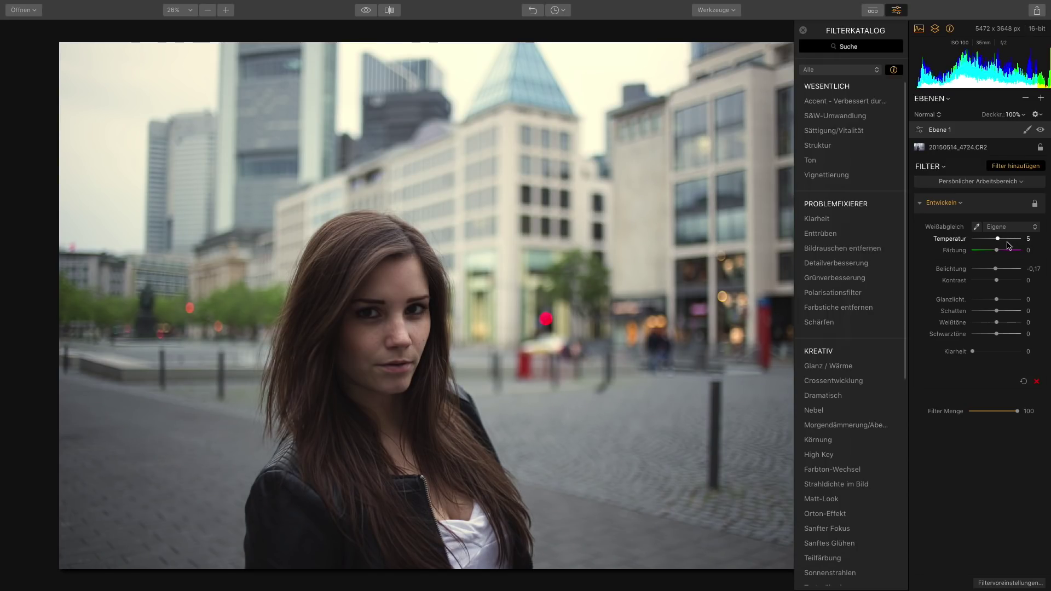
pyautogui.moveTo(999, 240); pyautogui.dragTo(1034, 240)
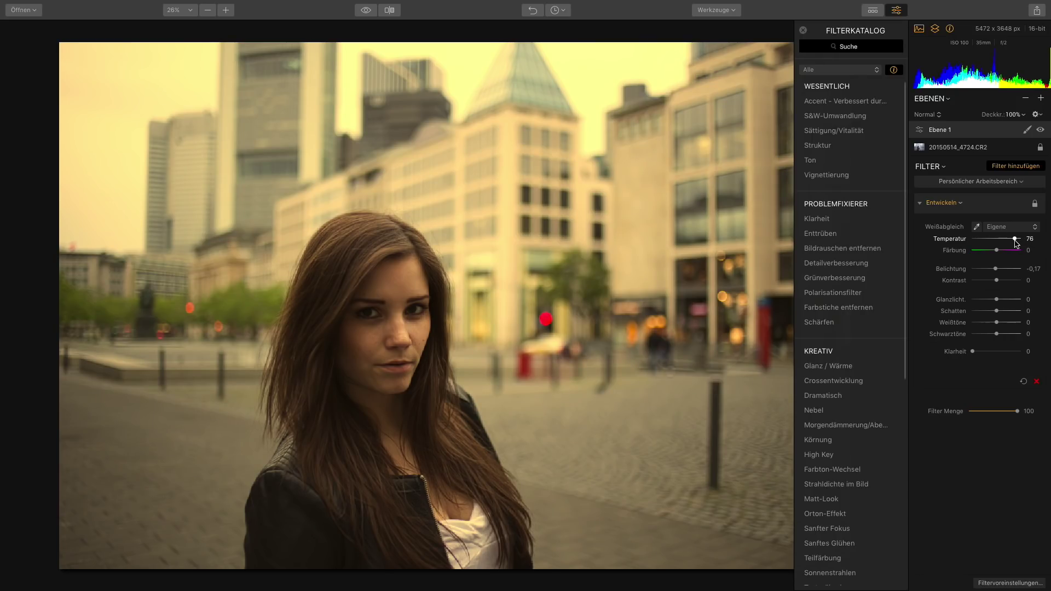
pyautogui.moveTo(1021, 239); pyautogui.dragTo(999, 242)
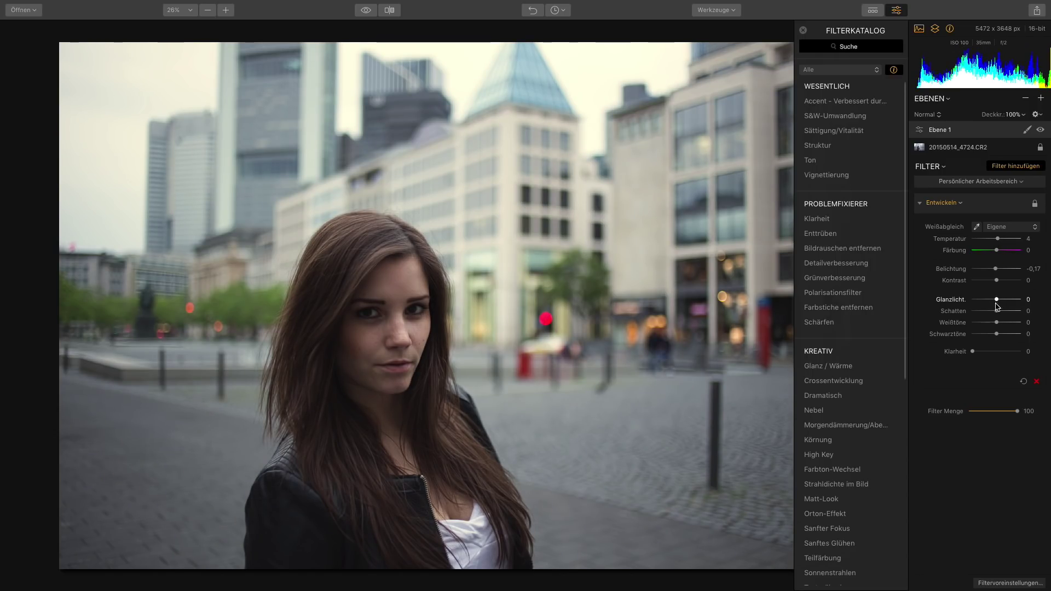
pyautogui.moveTo(974, 351); pyautogui.dragTo(993, 350)
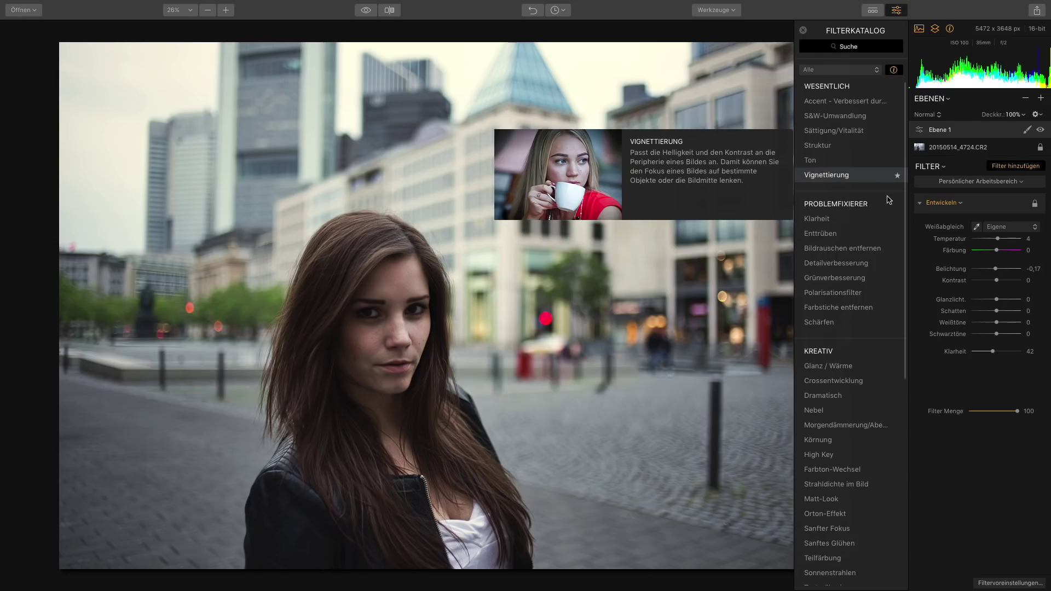
pyautogui.scroll(-1, 871, 257)
pyautogui.scroll(-2, 870, 257)
pyautogui.scroll(-8, 860, 342)
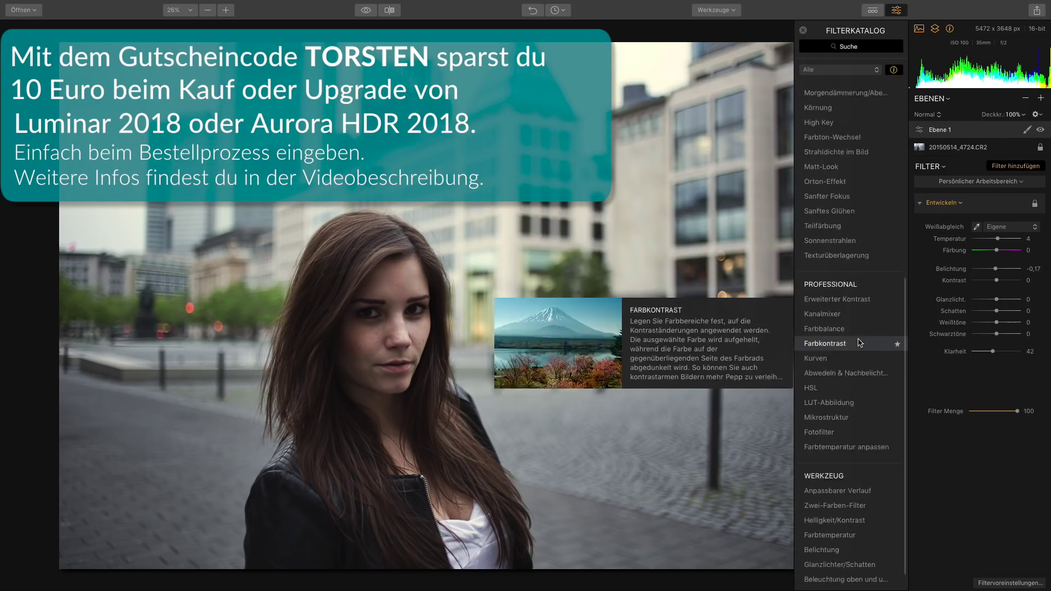
pyautogui.scroll(-1, 861, 343)
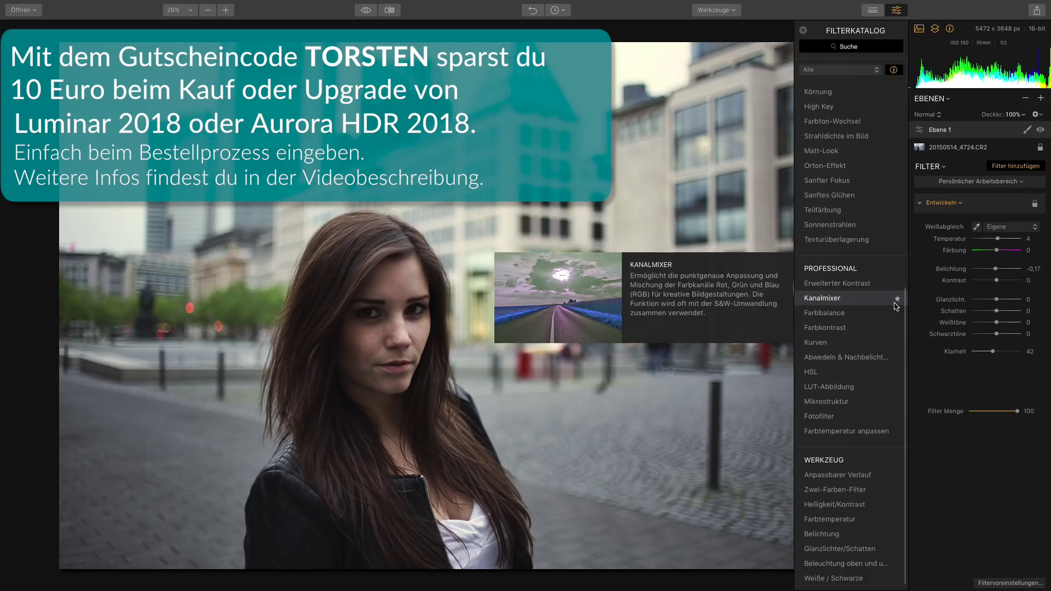
pyautogui.click(836, 69)
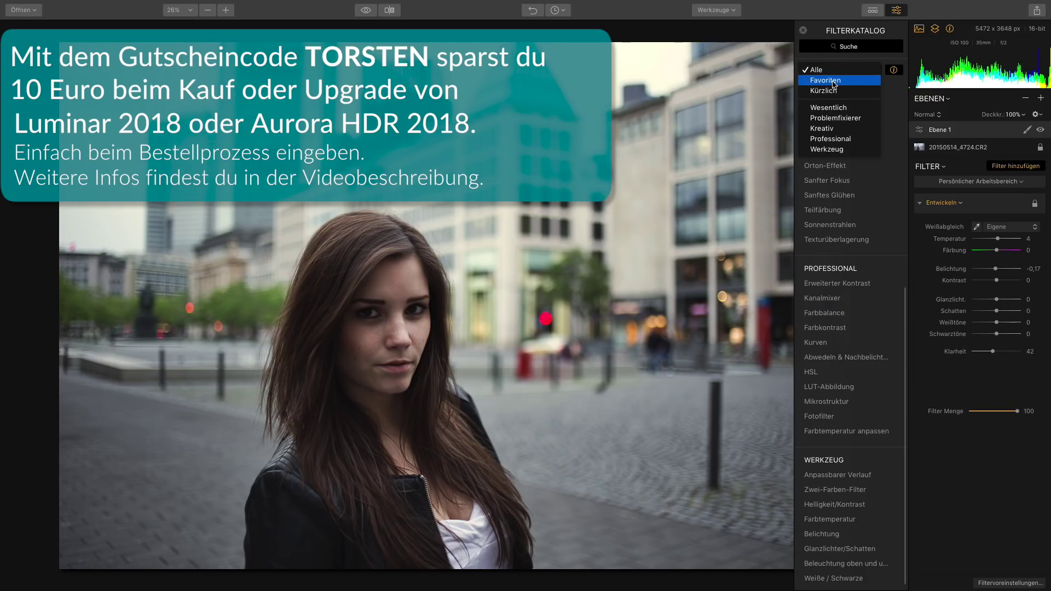
pyautogui.click(834, 81)
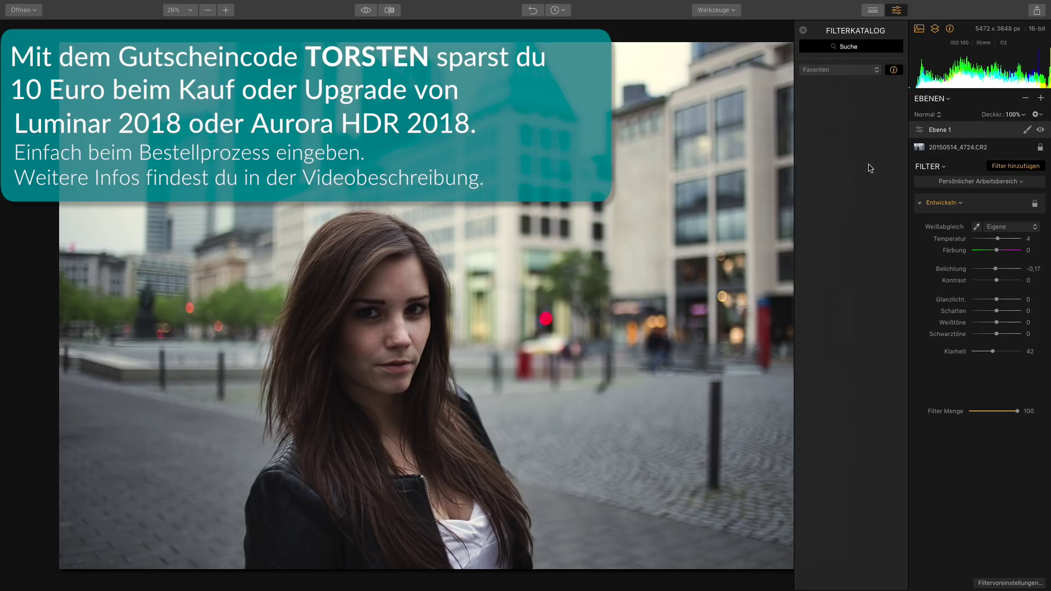
pyautogui.click(872, 71)
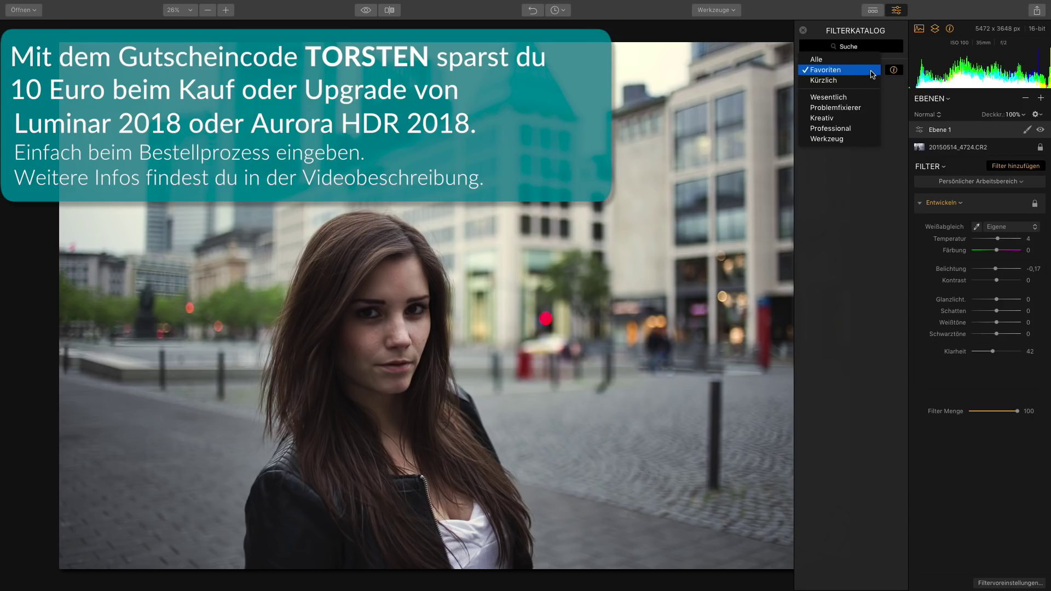
pyautogui.click(834, 60)
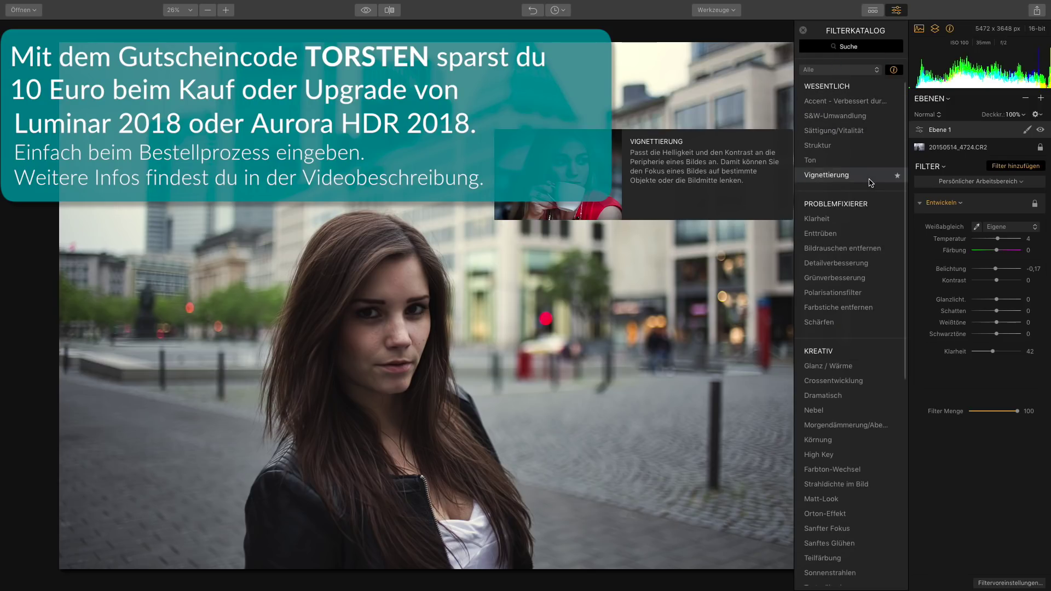
pyautogui.scroll(-2, 870, 170)
pyautogui.scroll(-5, 854, 208)
pyautogui.scroll(-4, 835, 233)
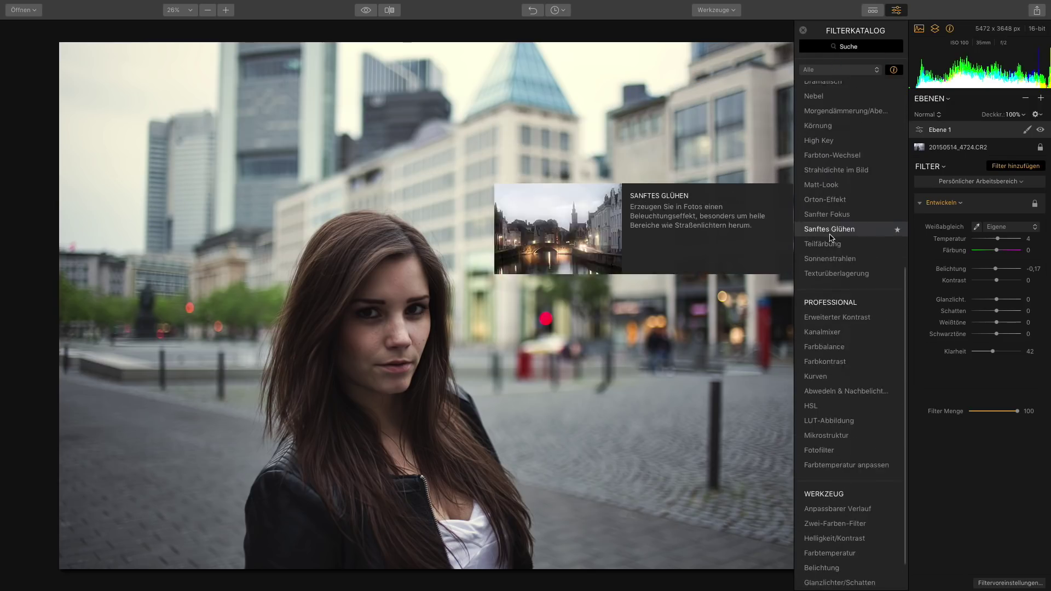
pyautogui.scroll(-1, 841, 238)
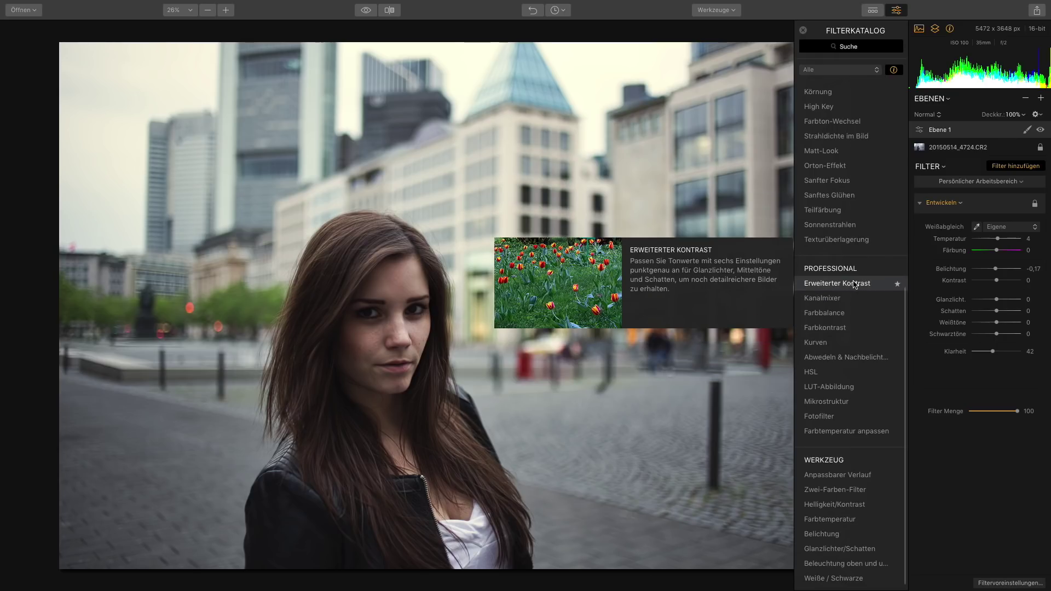
# Step: Add a Belichtung filter and raise its exposure to about 1,00
pyautogui.click(829, 537)
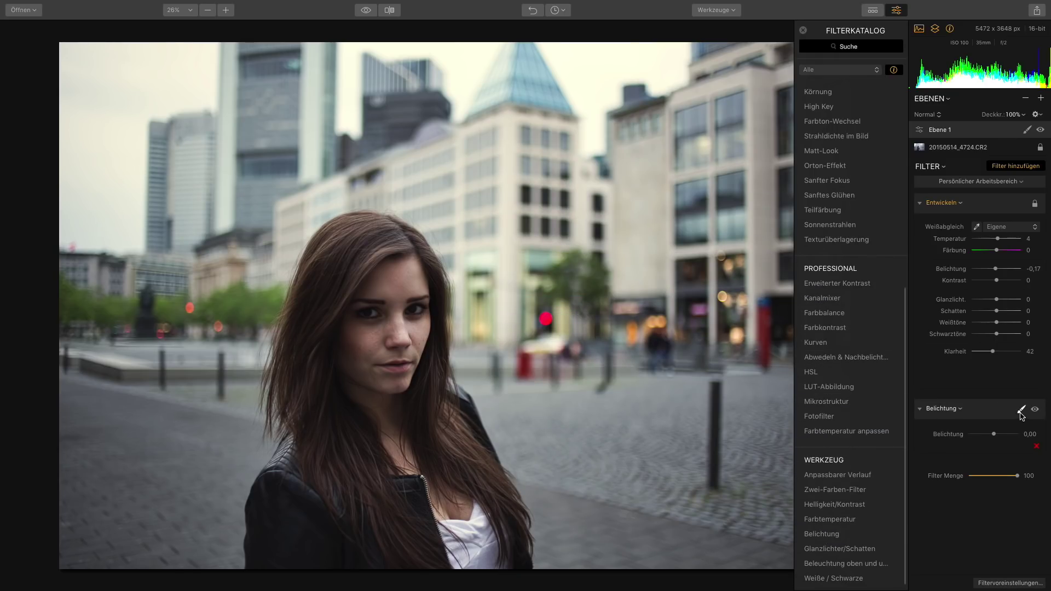
pyautogui.moveTo(994, 434); pyautogui.dragTo(1001, 438)
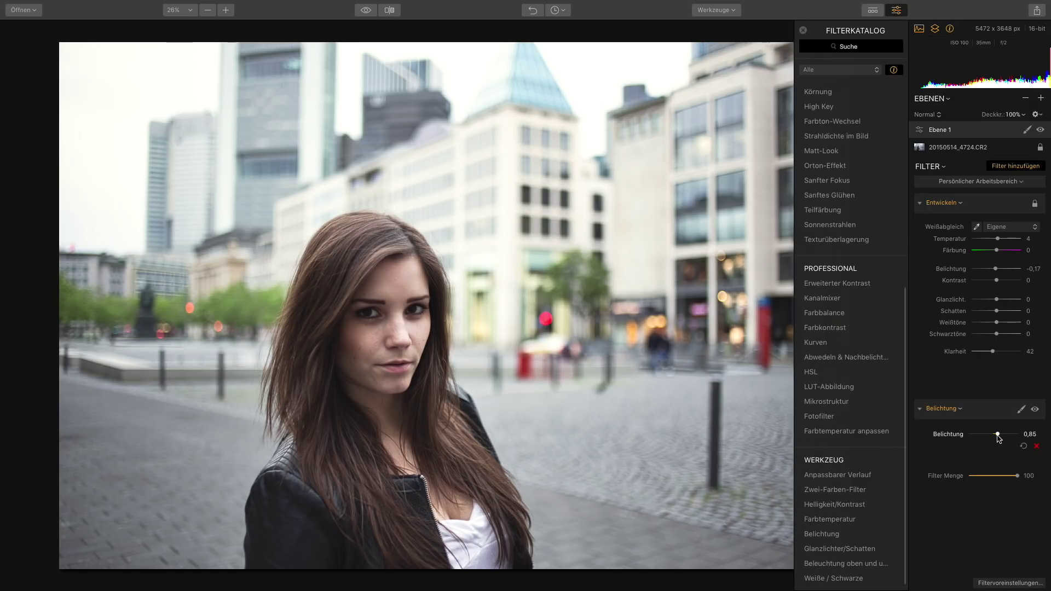
pyautogui.moveTo(998, 435); pyautogui.dragTo(997, 436)
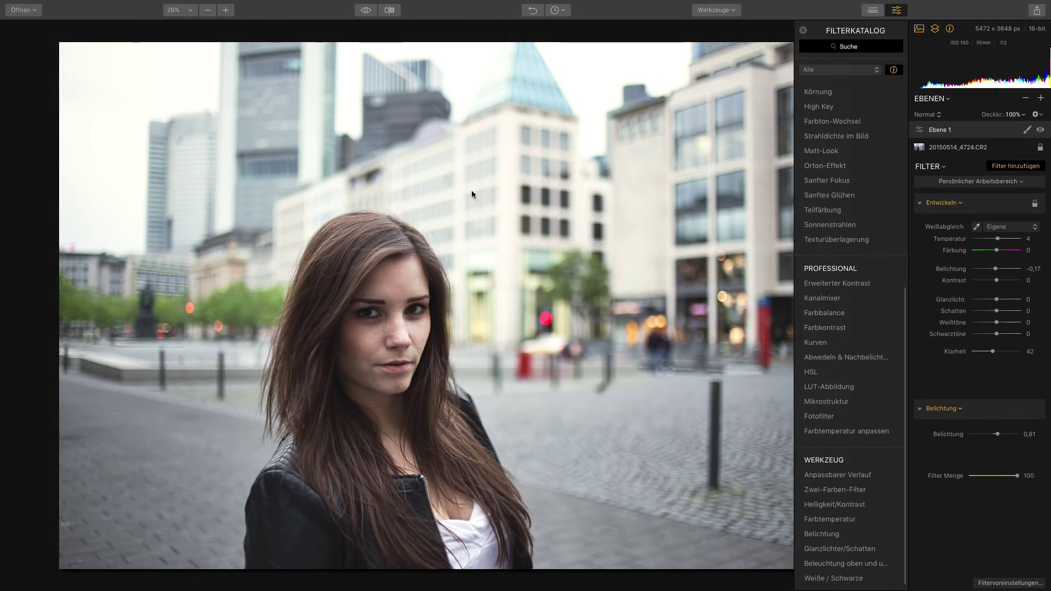
pyautogui.moveTo(999, 435); pyautogui.dragTo(1000, 436)
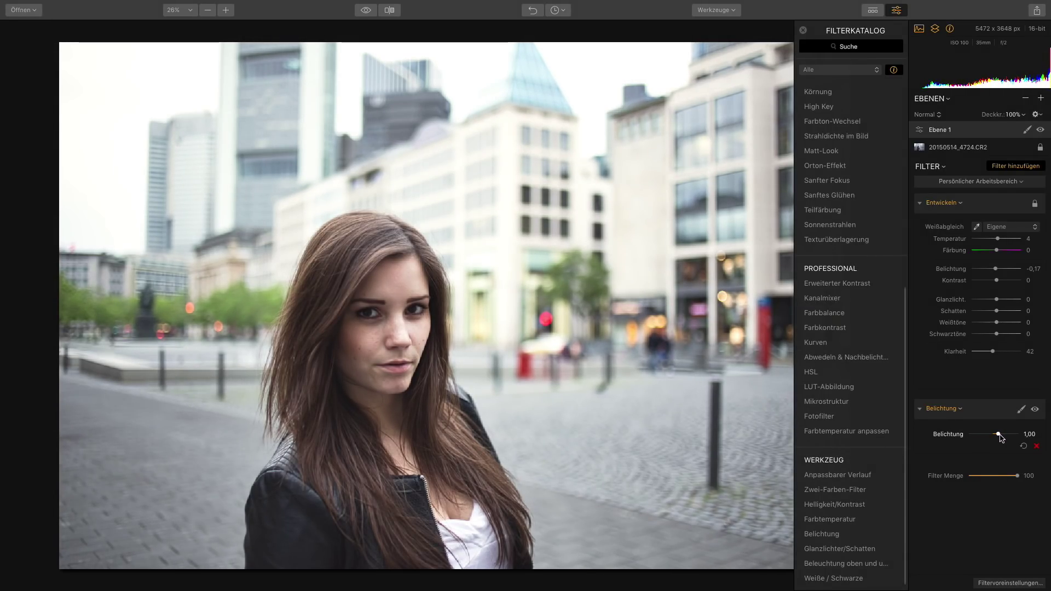
# Step: Paint the Belichtung filter's mask over the woman's face with a size-146 brush
pyautogui.click(1023, 410)
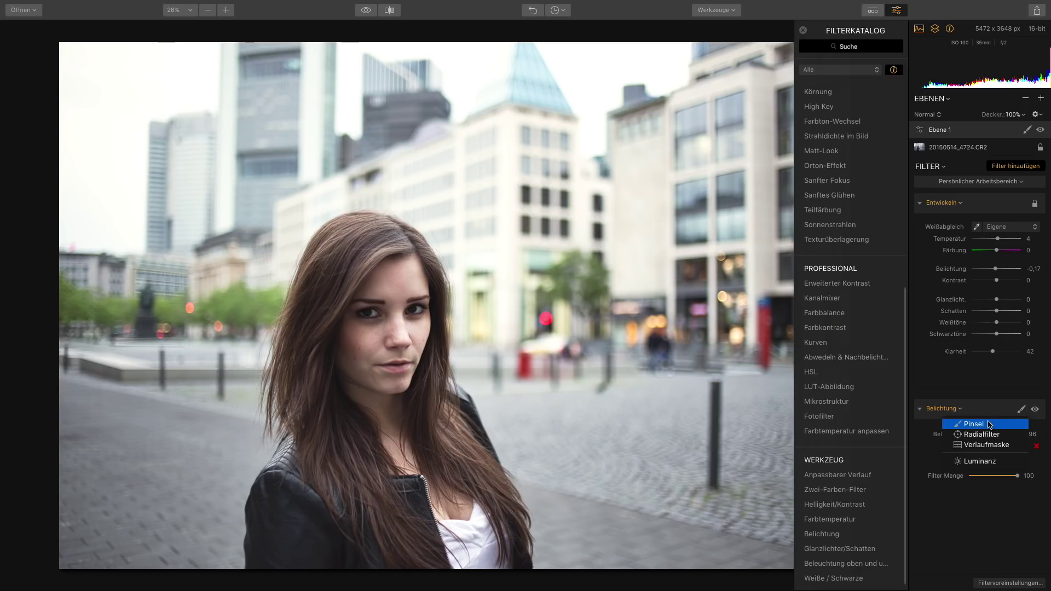
pyautogui.click(970, 425)
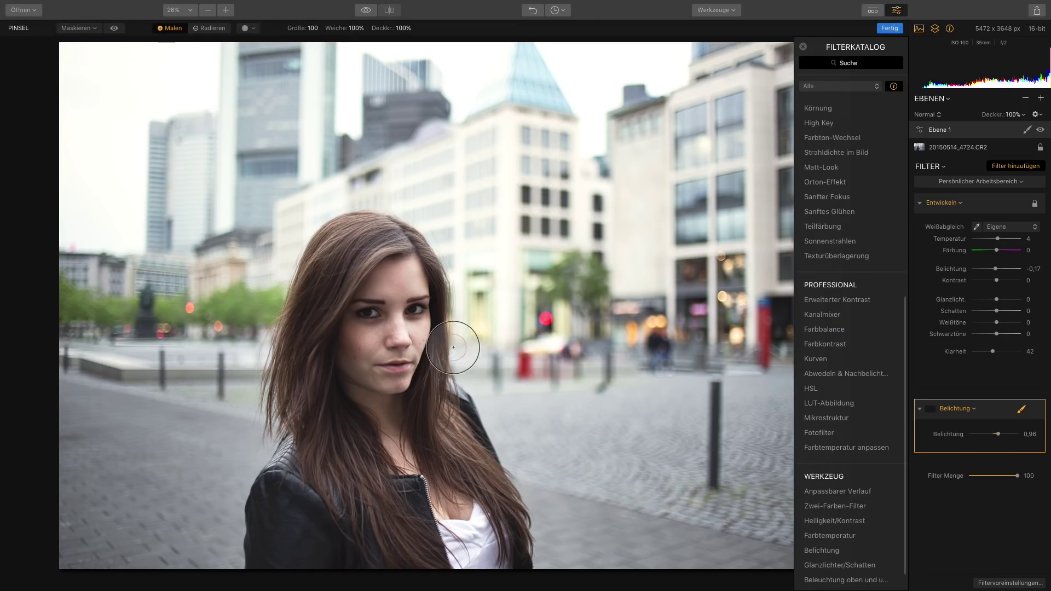
pyautogui.rightClick(385, 296)
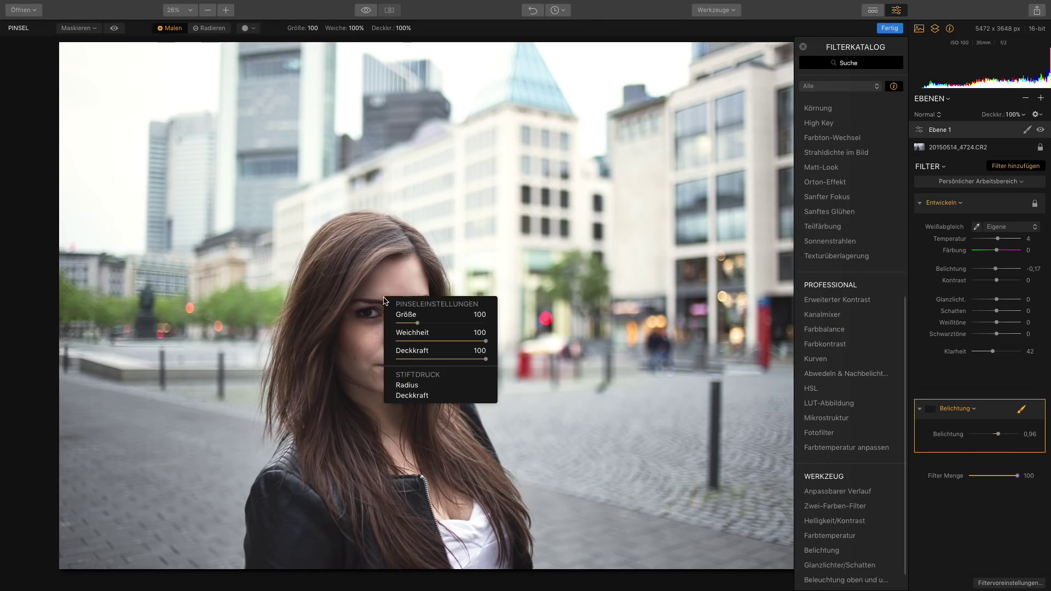
pyautogui.moveTo(416, 324); pyautogui.dragTo(428, 324)
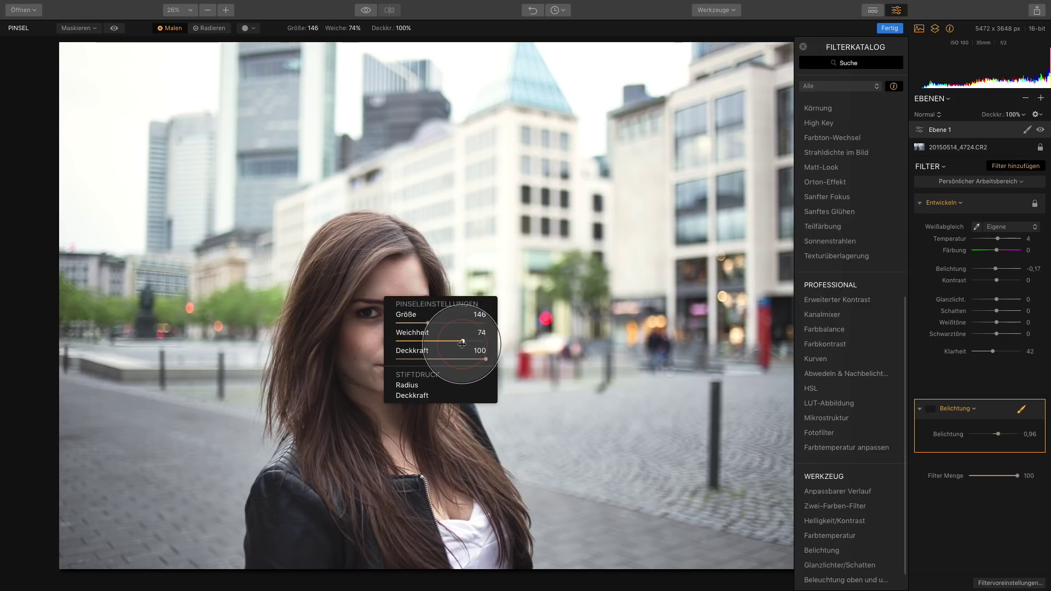
pyautogui.moveTo(486, 359); pyautogui.dragTo(488, 360)
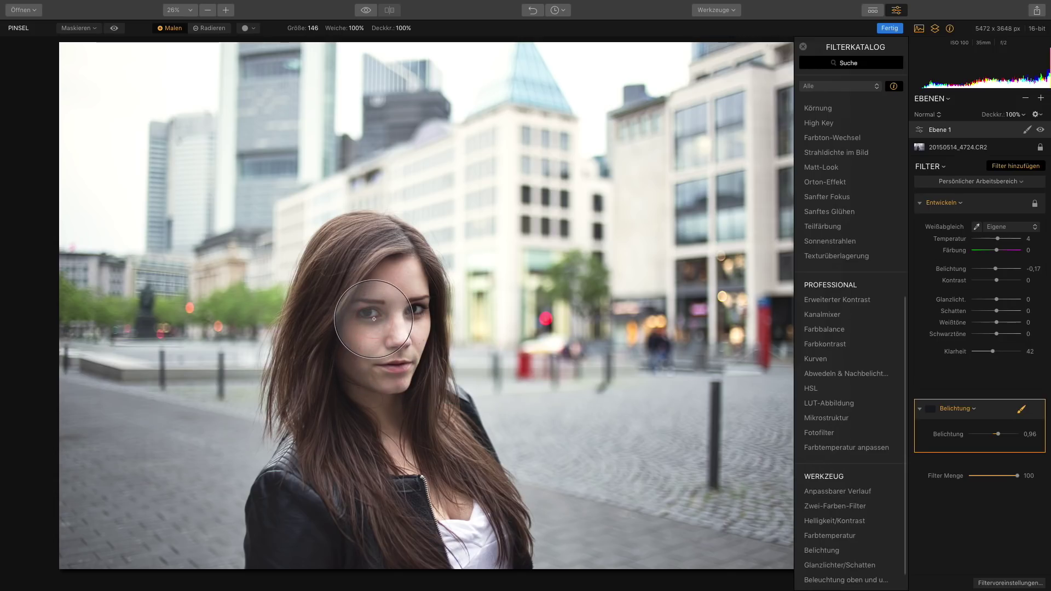
pyautogui.moveTo(378, 307); pyautogui.dragTo(386, 365)
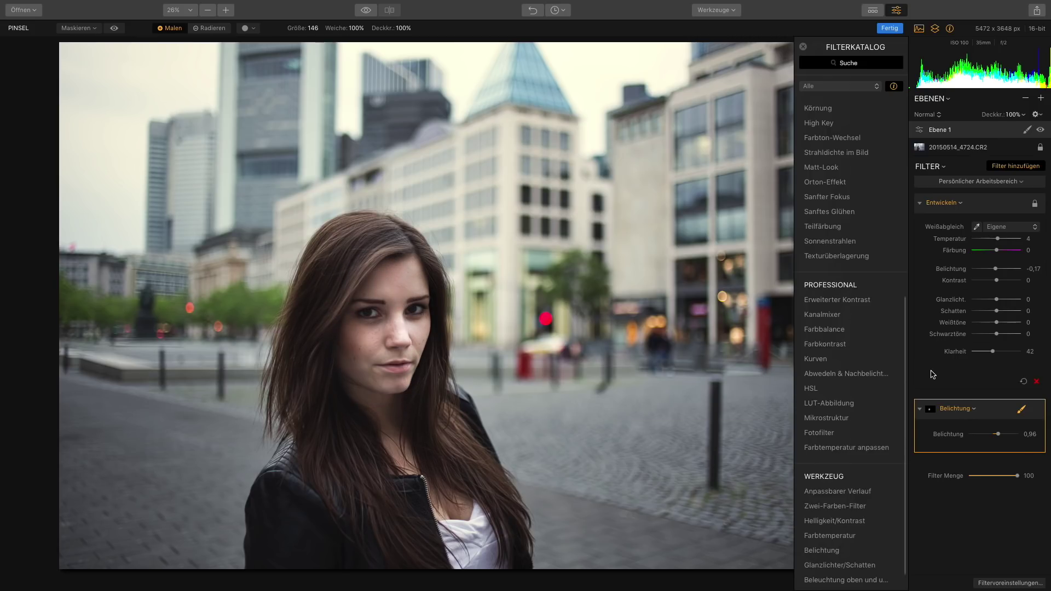
pyautogui.moveTo(999, 434); pyautogui.dragTo(998, 435)
# Step: Toggle the Belichtung filter off and on to compare the brightened face
pyautogui.click(1035, 410)
pyautogui.moveTo(964, 408)
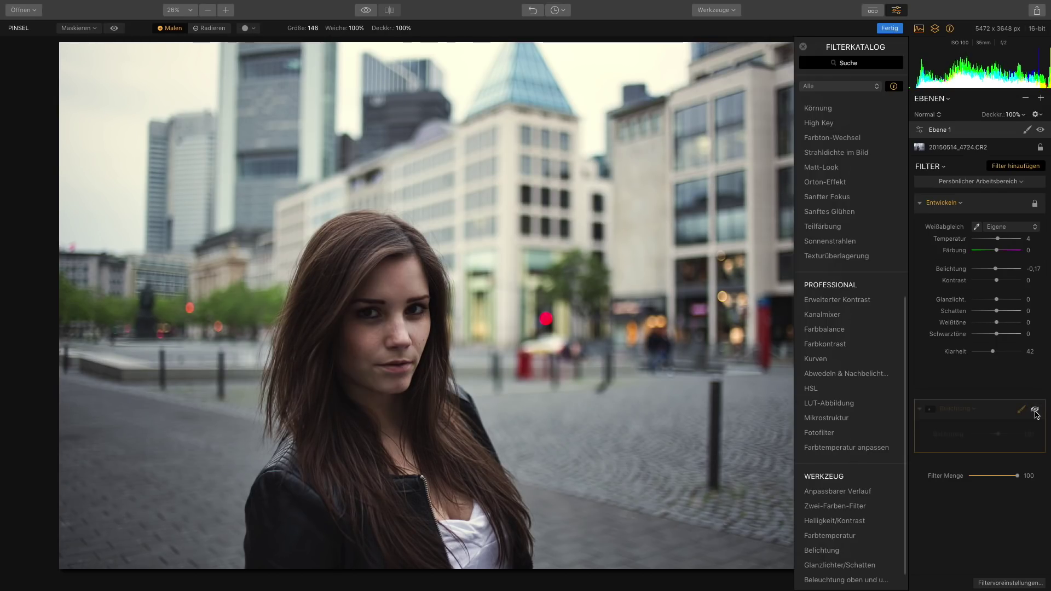
pyautogui.click(1035, 410)
pyautogui.click(1035, 410)
pyautogui.click(1035, 410)
pyautogui.click(1035, 410)
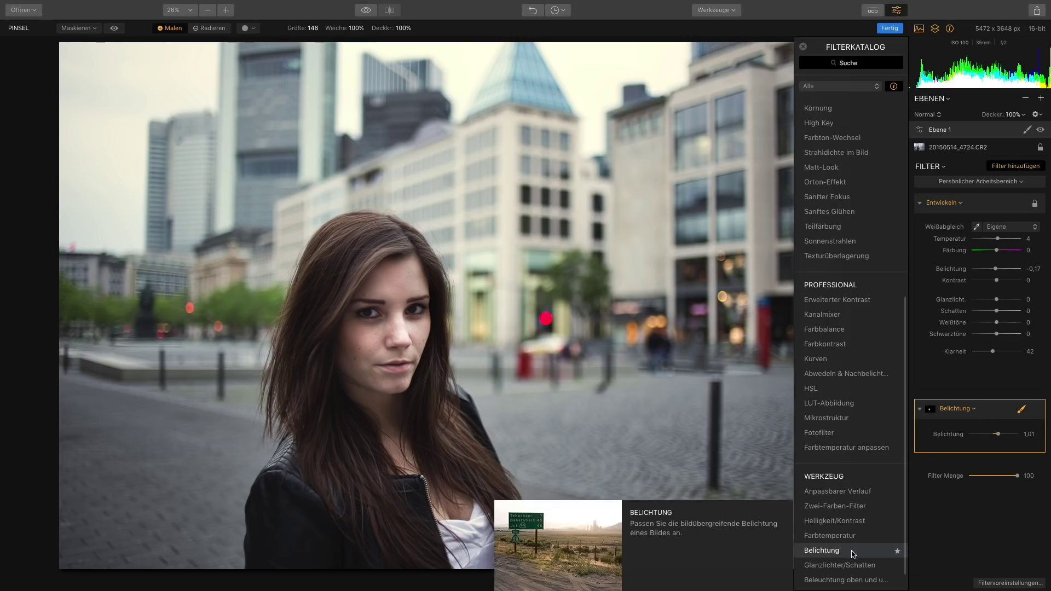
# Step: Add a second Belichtung filter and set its exposure to 0,90
pyautogui.click(896, 550)
pyautogui.moveTo(965, 478)
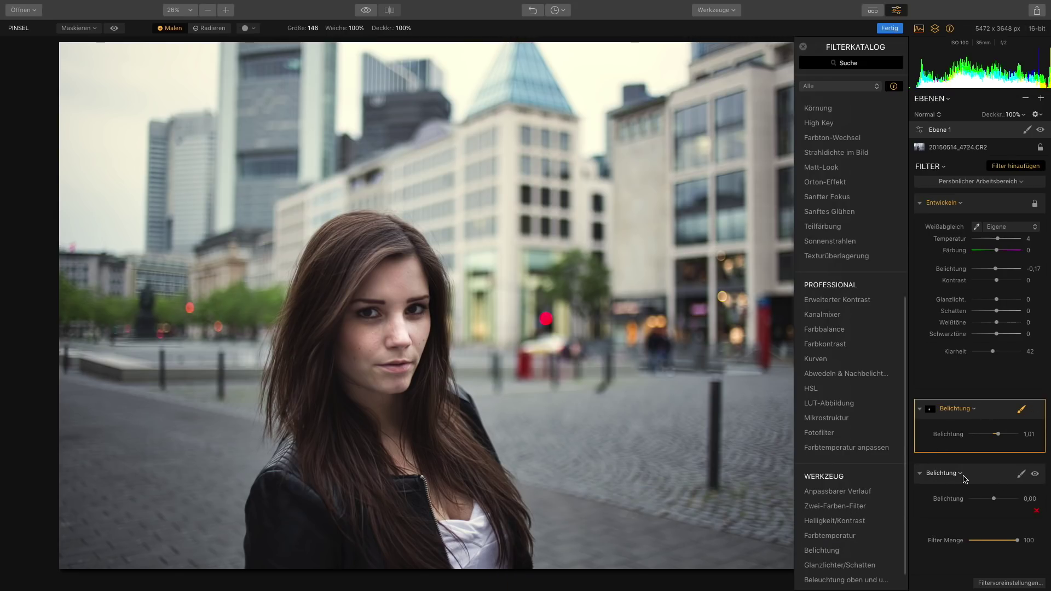
pyautogui.click(999, 481)
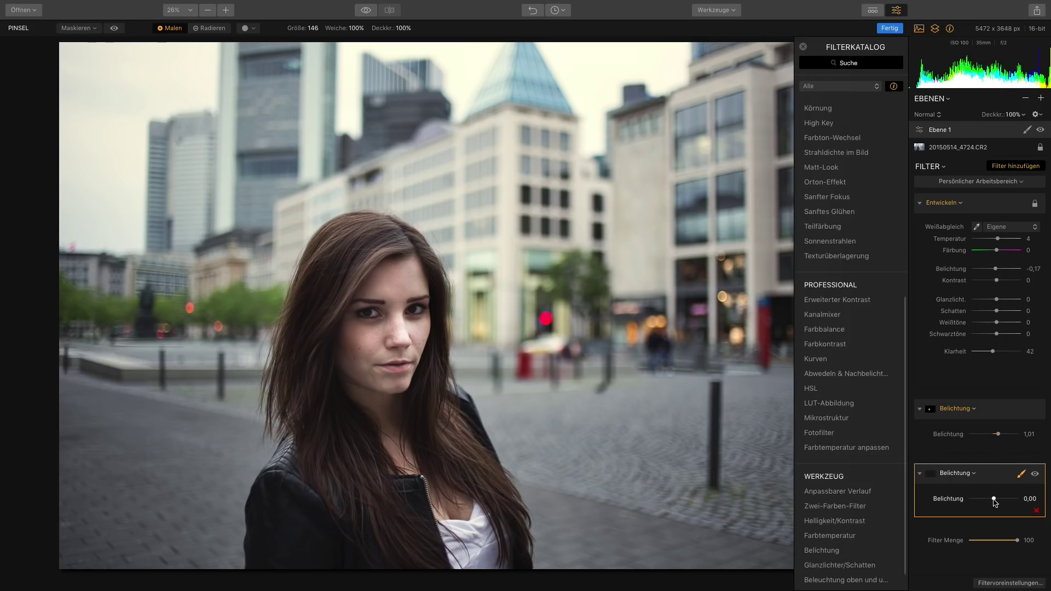
pyautogui.moveTo(994, 499); pyautogui.dragTo(999, 501)
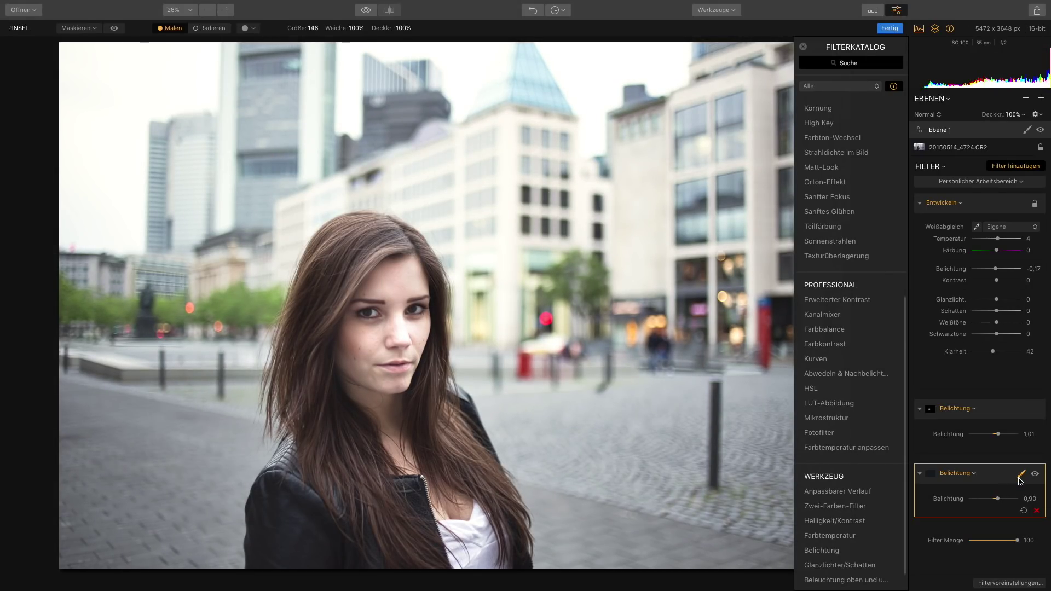
# Step: Zoom to the face and paint brightening over both eyes and under-eyes with a size-60 brush
pyautogui.scroll(5, 363, 315)
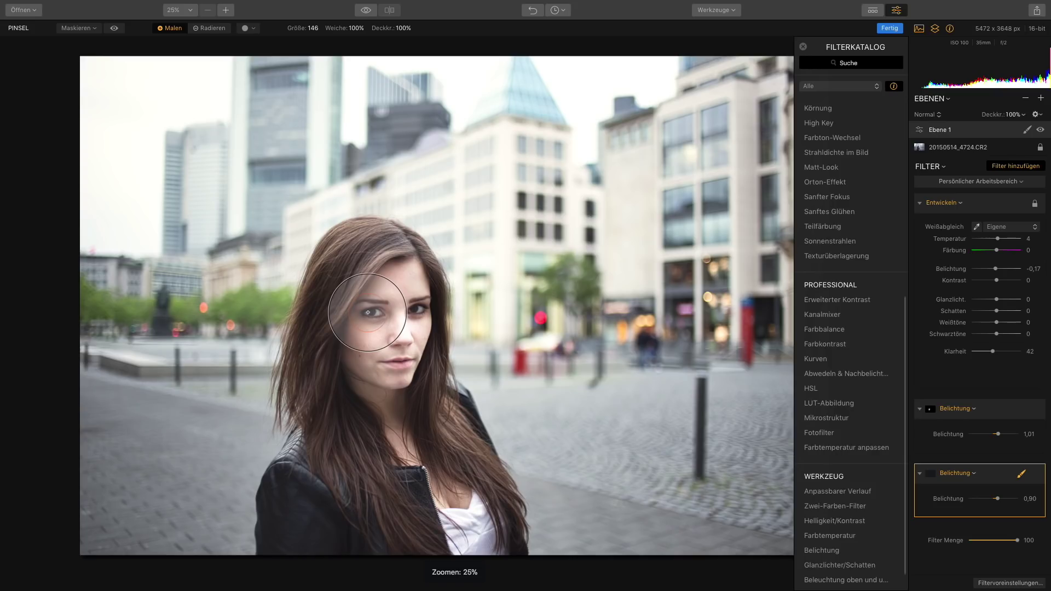
pyautogui.scroll(2, 363, 314)
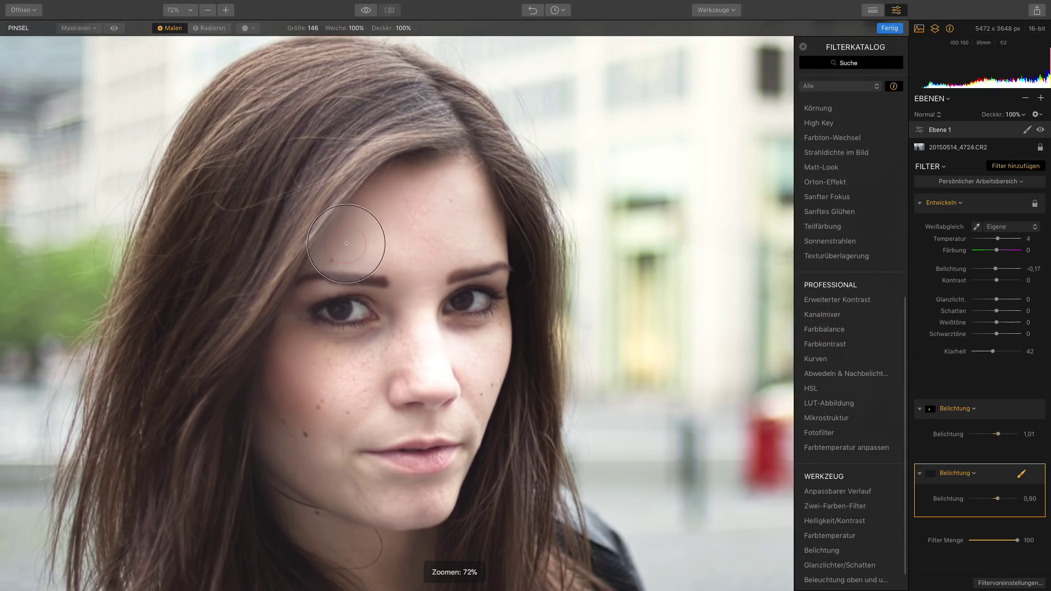
pyautogui.rightClick(401, 282)
pyautogui.moveTo(433, 298); pyautogui.dragTo(409, 300)
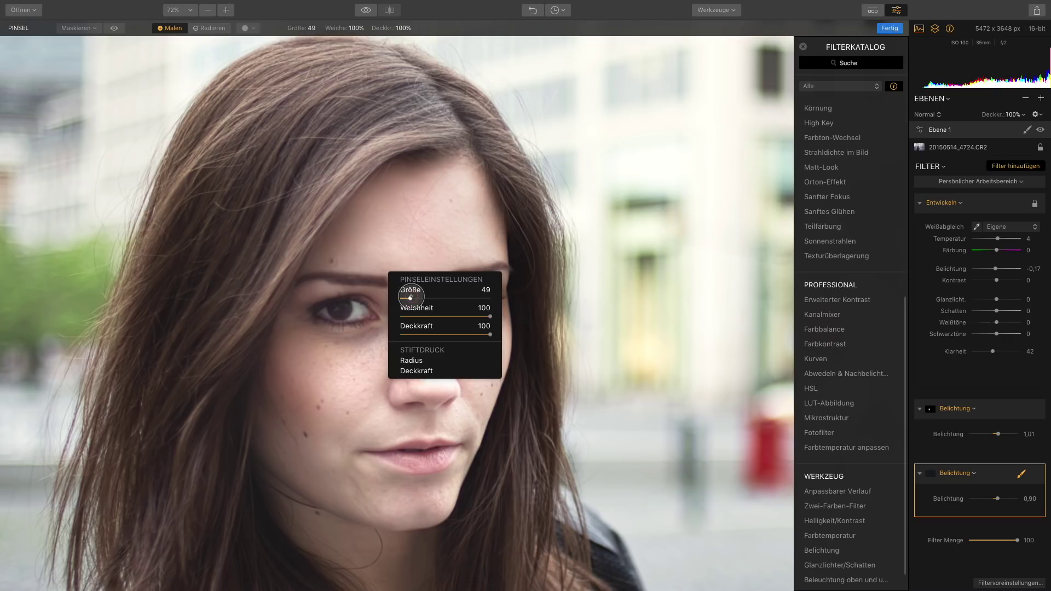
pyautogui.moveTo(409, 298); pyautogui.dragTo(412, 299)
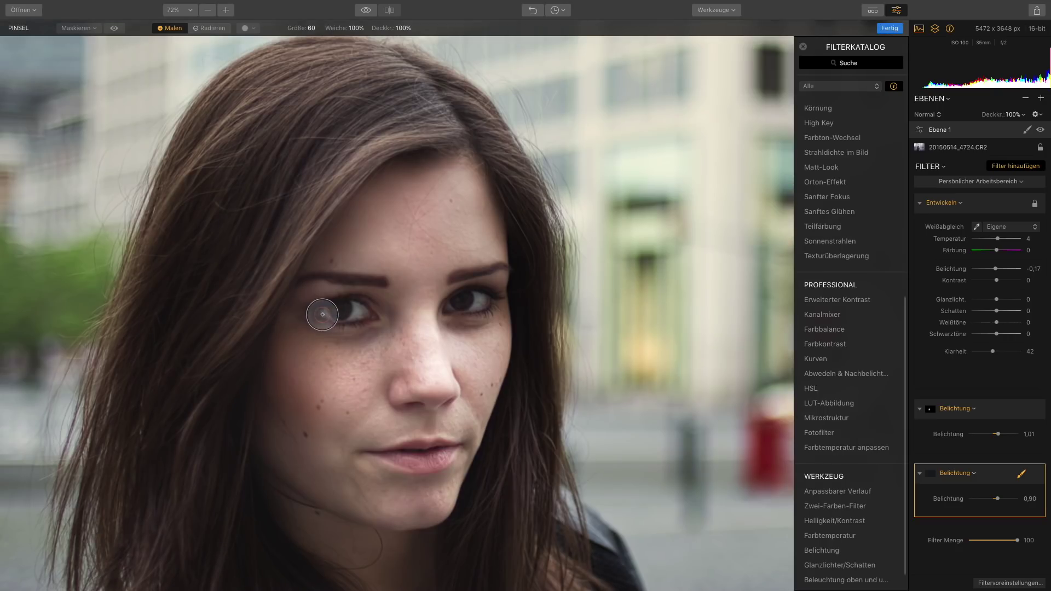
pyautogui.moveTo(322, 315); pyautogui.dragTo(345, 310)
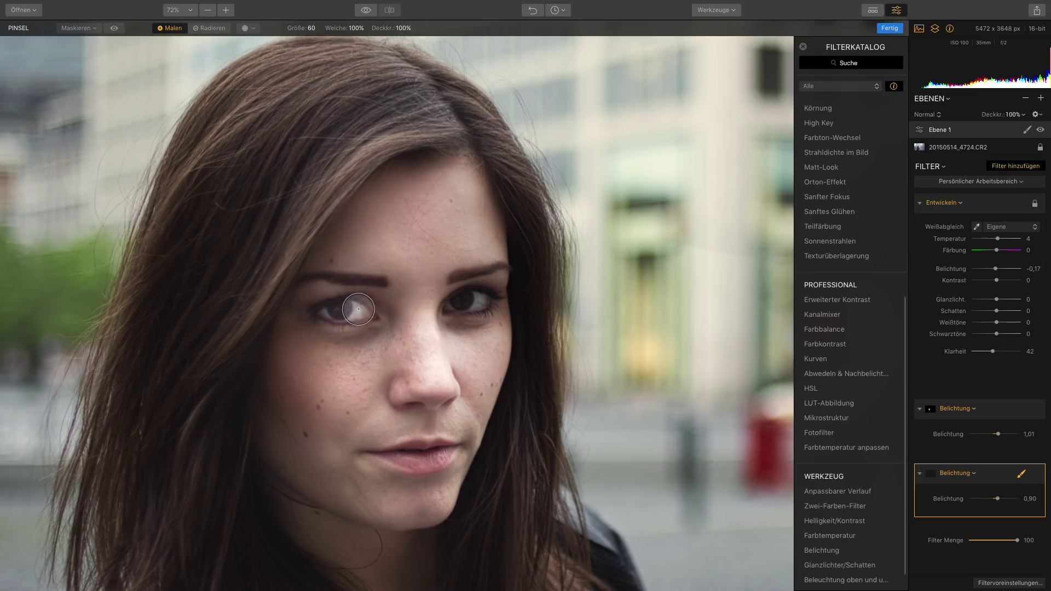
pyautogui.moveTo(462, 304)
pyautogui.mouseDown()
pyautogui.moveTo(485, 303)
pyautogui.moveTo(461, 302)
pyautogui.mouseUp()
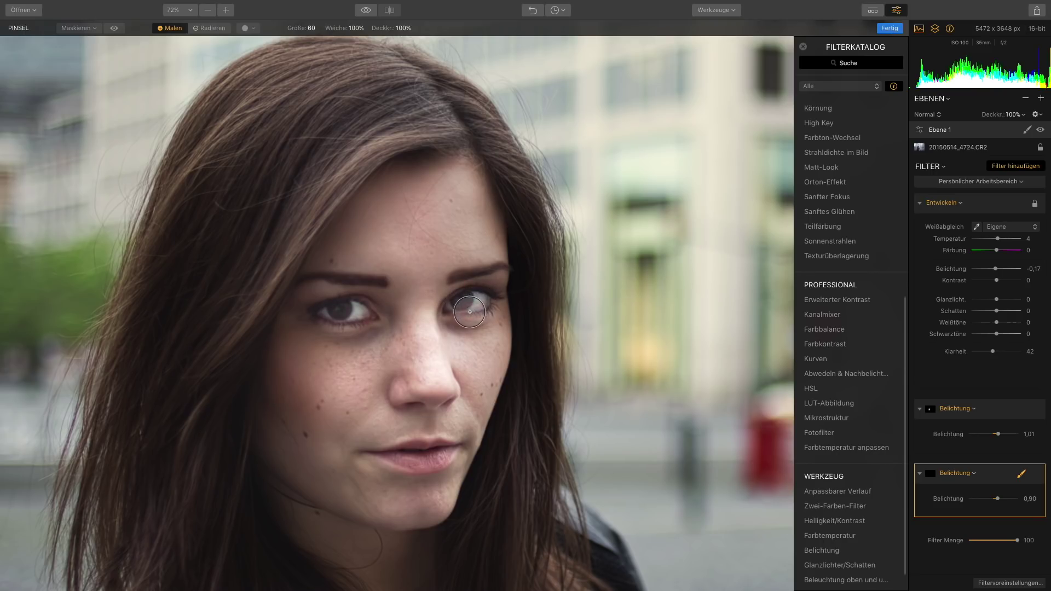
pyautogui.moveTo(352, 340)
pyautogui.mouseDown()
pyautogui.moveTo(323, 316)
pyautogui.moveTo(367, 313)
pyautogui.mouseUp()
pyautogui.moveTo(364, 336); pyautogui.dragTo(336, 344)
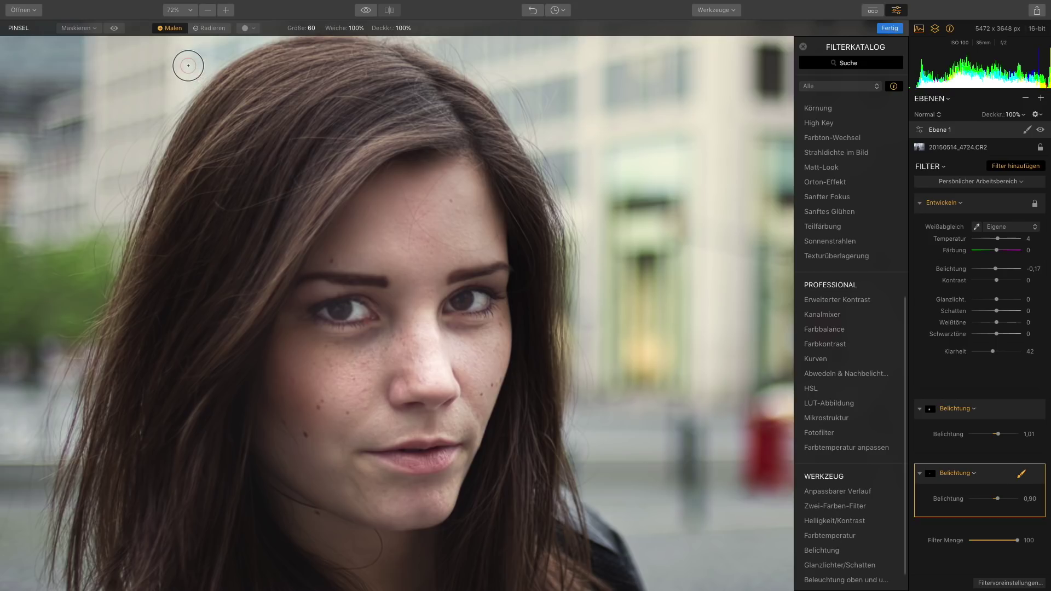
# Step: Erase excess brightening below the left eye, then return the brush to Malen
pyautogui.click(209, 28)
pyautogui.moveTo(387, 377)
pyautogui.mouseDown()
pyautogui.moveTo(362, 337)
pyautogui.moveTo(460, 329)
pyautogui.mouseUp()
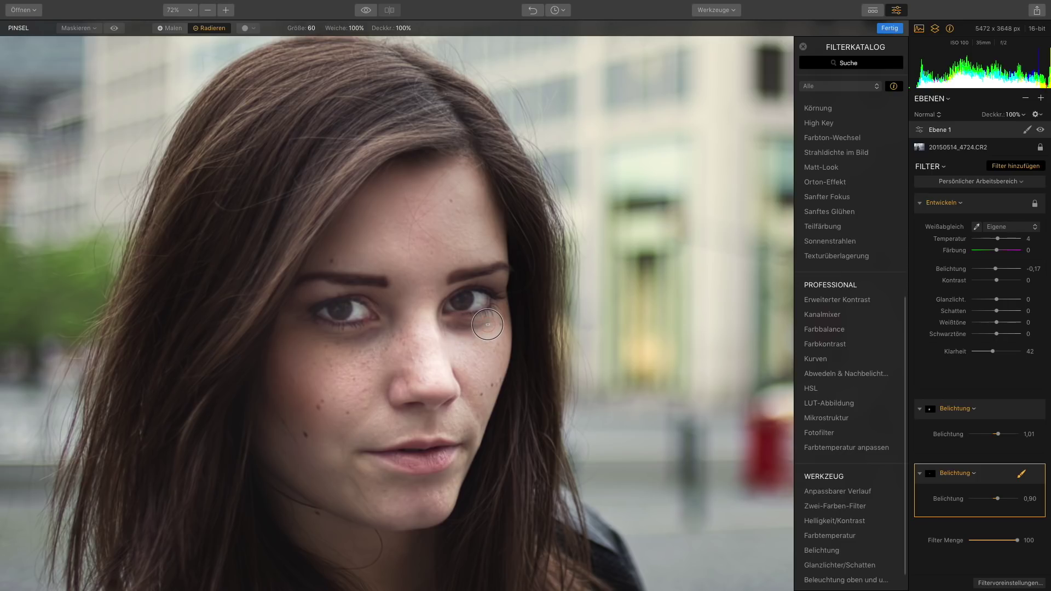
pyautogui.click(173, 28)
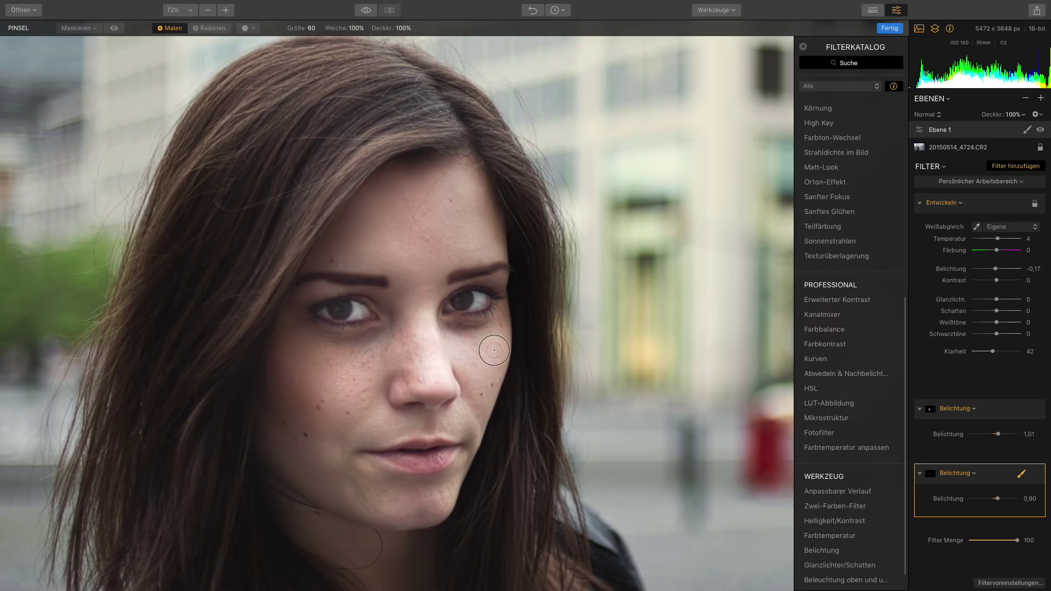
# Step: Lower the painted eye brightening to 0,57, comparing with the filter toggled off and on
pyautogui.moveTo(978, 474)
pyautogui.click(1035, 475)
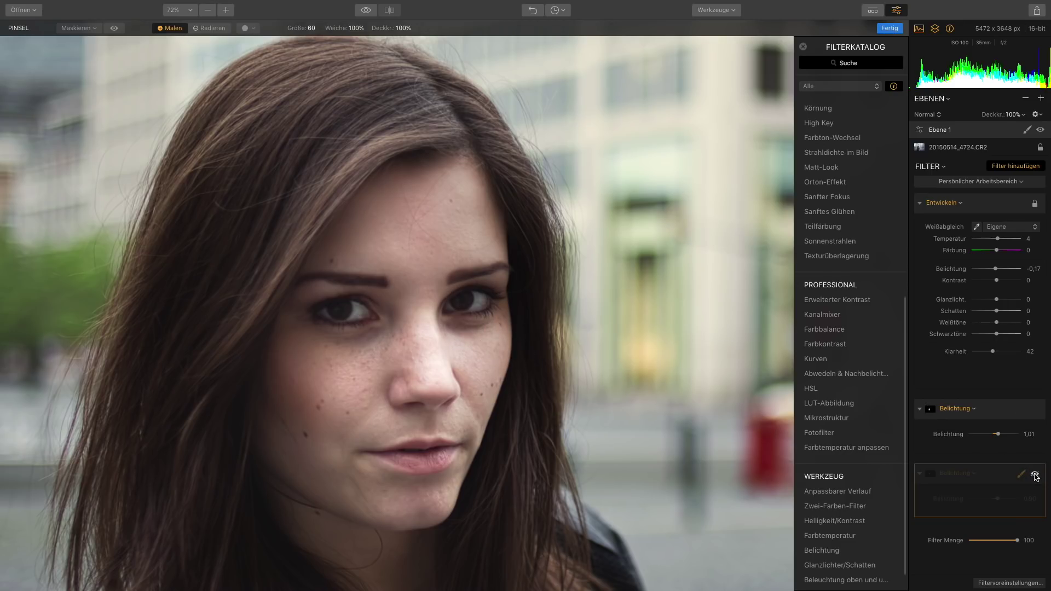
pyautogui.click(1035, 474)
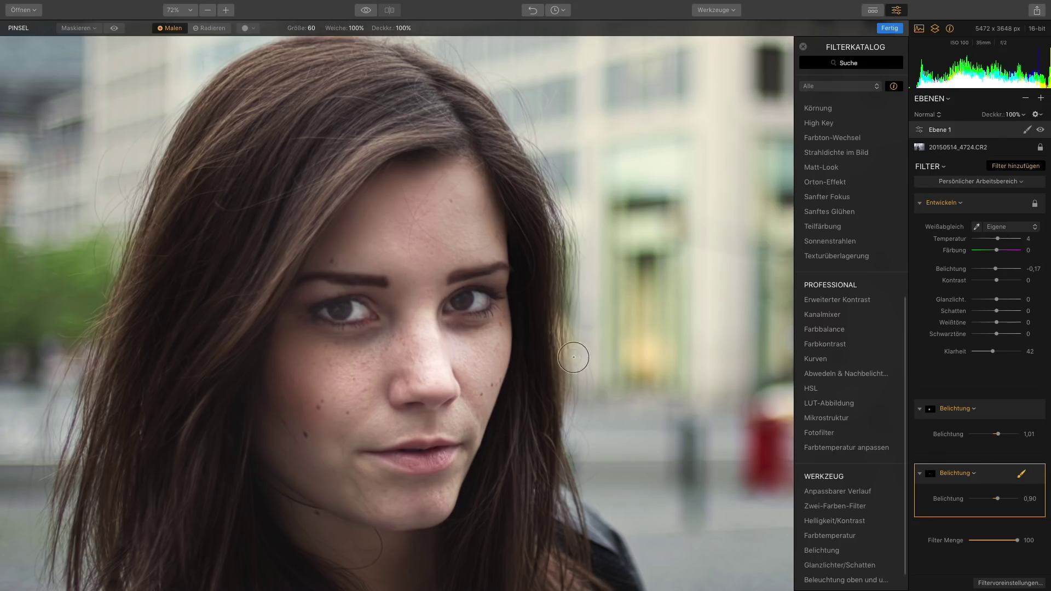
pyautogui.hotkey('ctrl', '0')
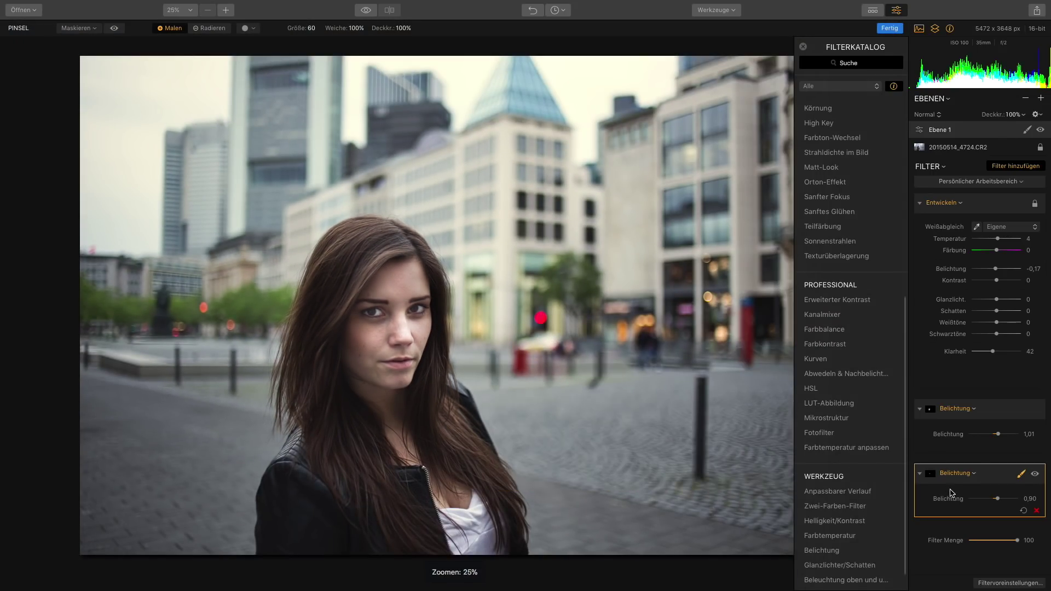
pyautogui.moveTo(998, 499); pyautogui.dragTo(995, 499)
pyautogui.click(1035, 474)
pyautogui.moveTo(1004, 409)
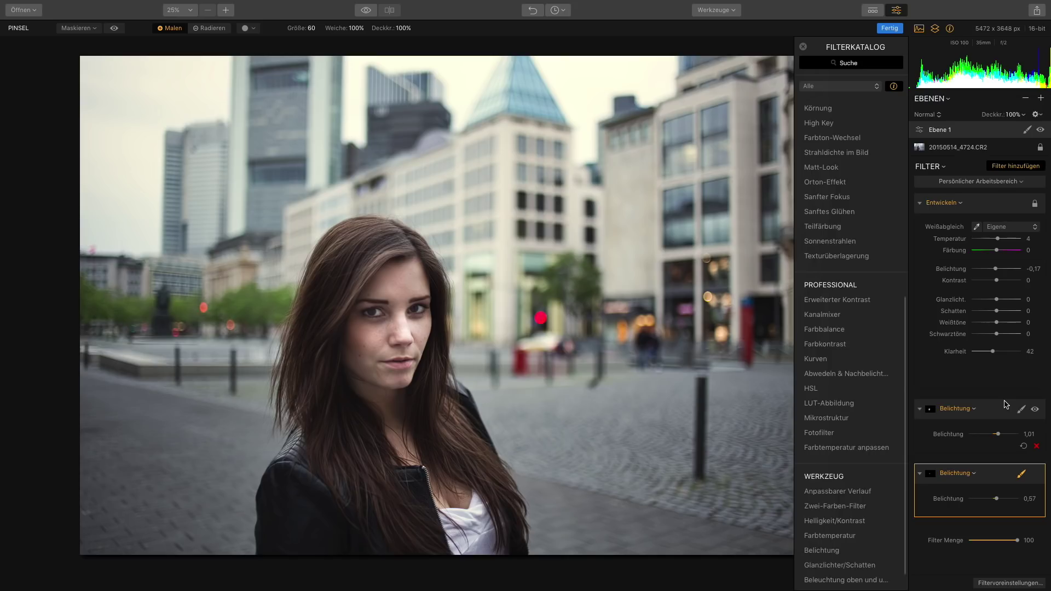
# Step: Compare before and after, then lower the overall face exposure boost to 0,59
pyautogui.press('\\')
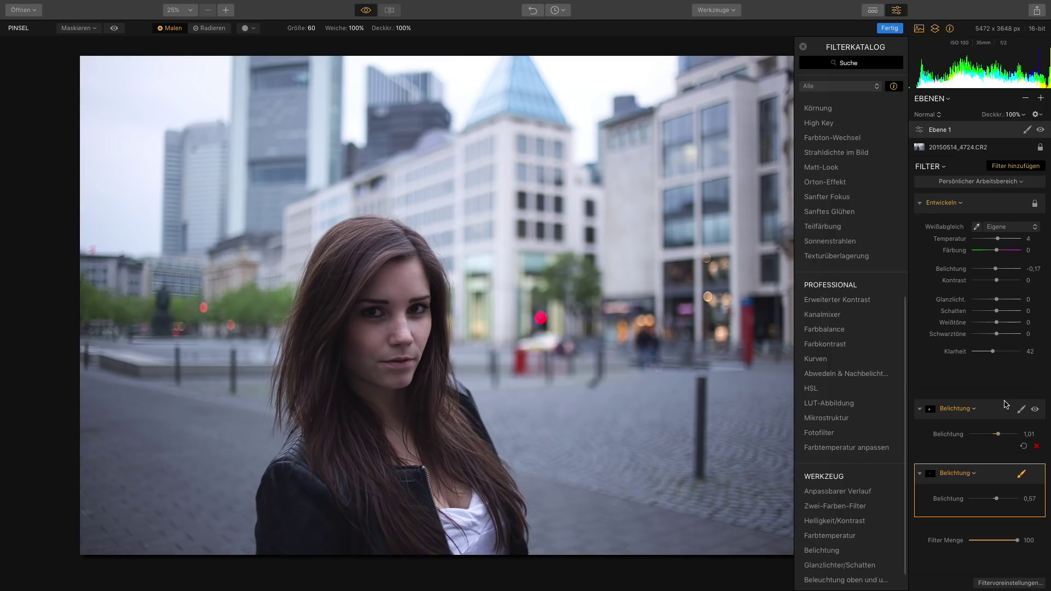
pyautogui.press('\\')
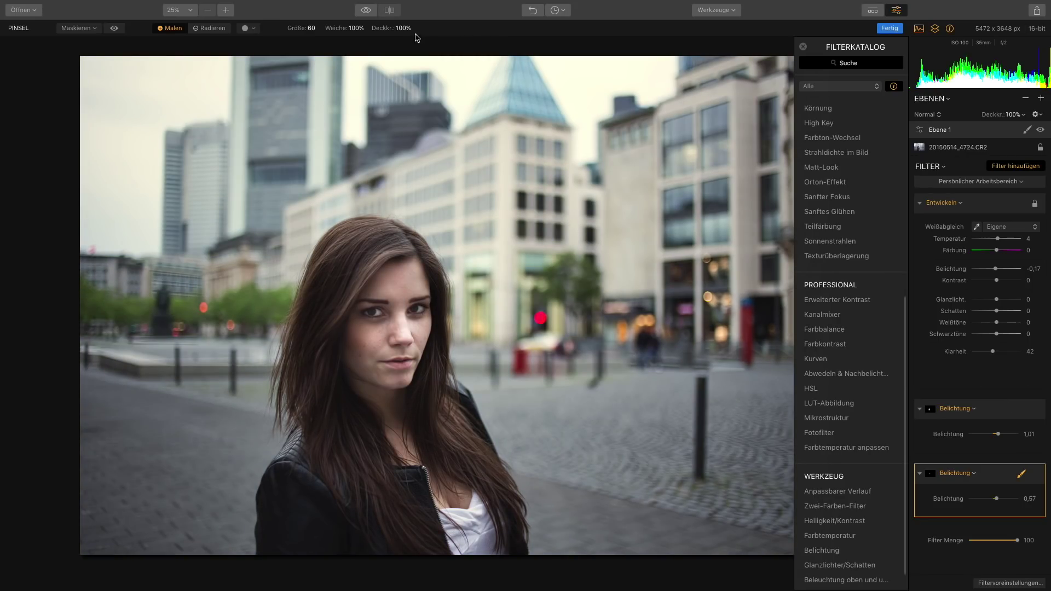
pyautogui.click(366, 11)
pyautogui.click(365, 11)
pyautogui.click(365, 11)
pyautogui.moveTo(999, 435); pyautogui.dragTo(997, 435)
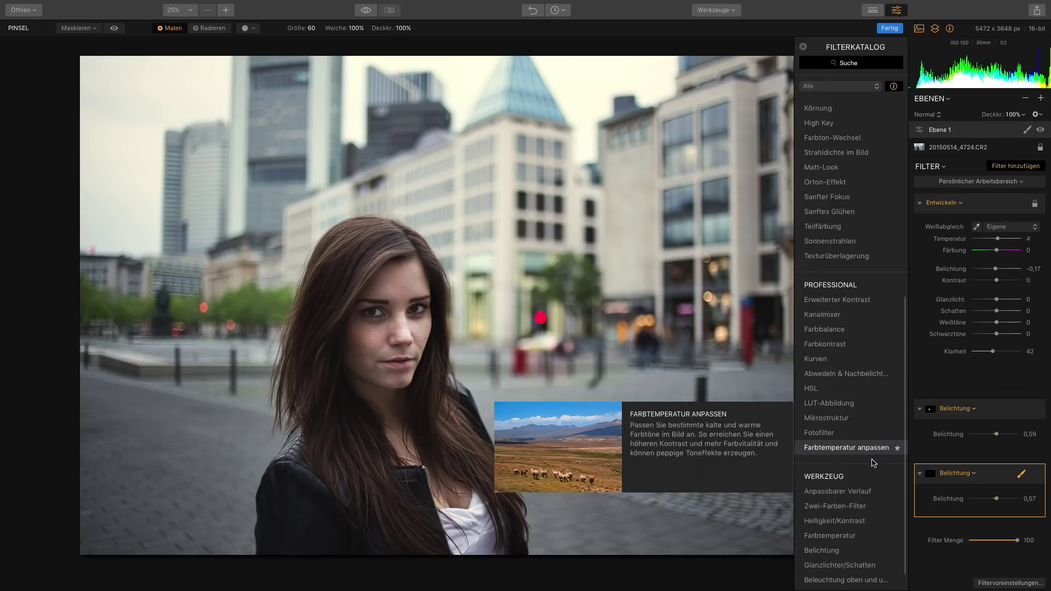
# Step: Add a Farbtemperatur filter and warm the photo to Temperatur 3
pyautogui.moveTo(951, 481); pyautogui.dragTo(953, 483)
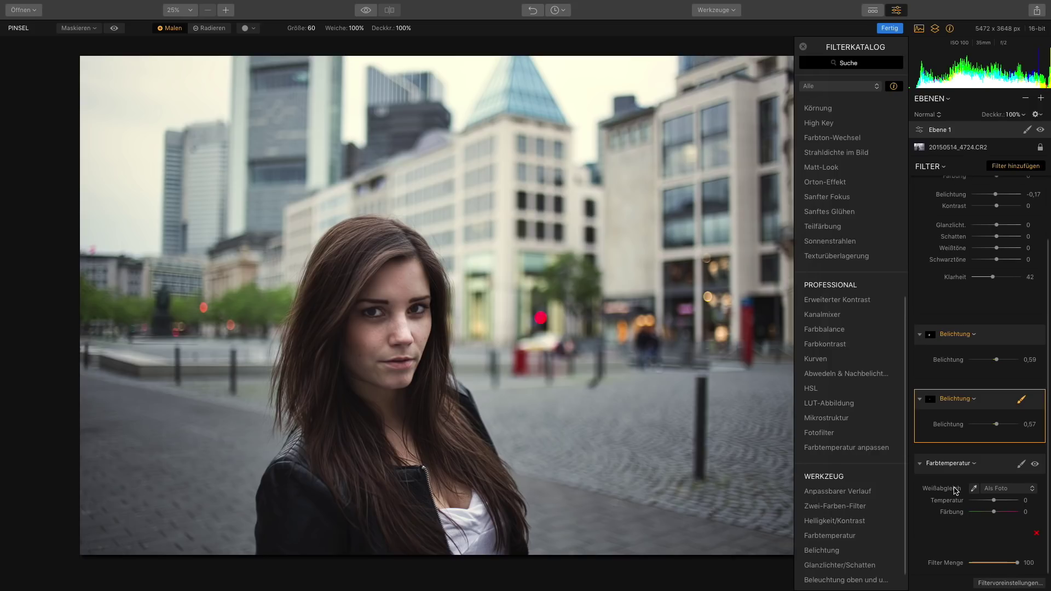
pyautogui.moveTo(997, 507); pyautogui.dragTo(996, 506)
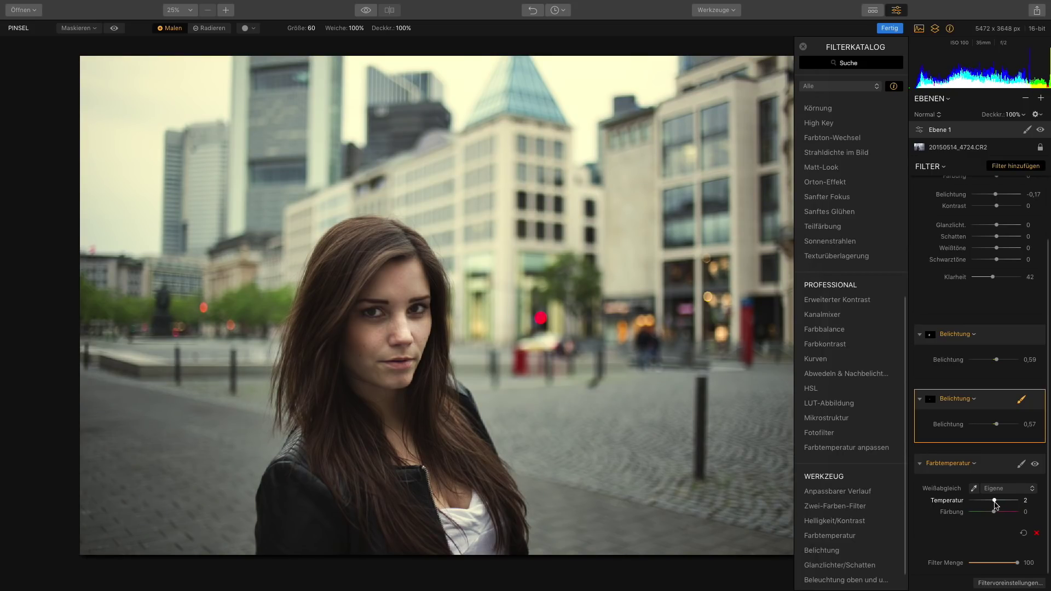
pyautogui.moveTo(996, 505); pyautogui.dragTo(996, 506)
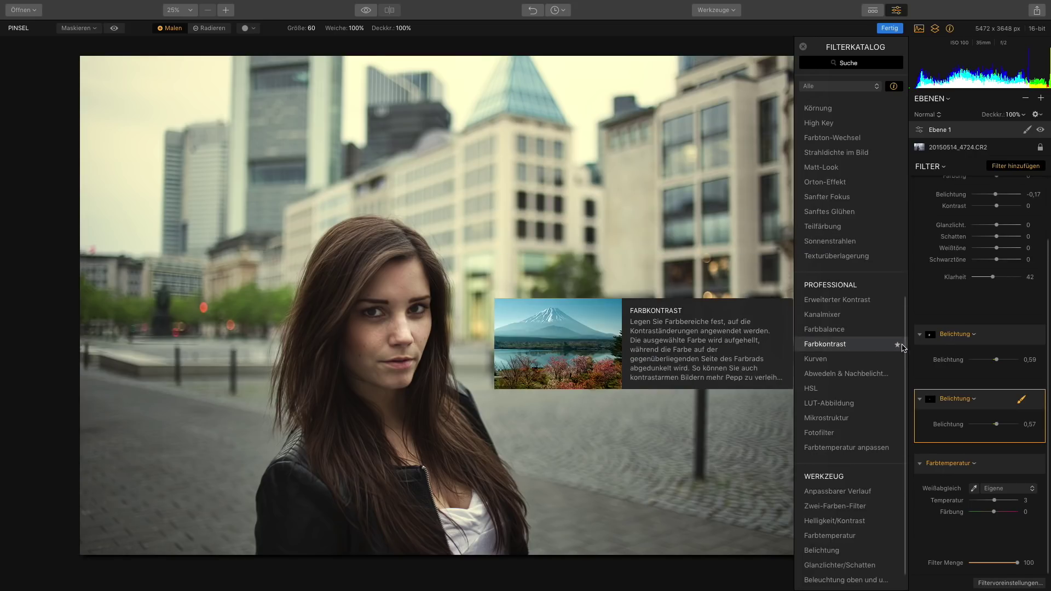
# Step: Add Sonnenstrahlen with the sun centre behind the tall tower at X 18, Y 11
pyautogui.click(834, 246)
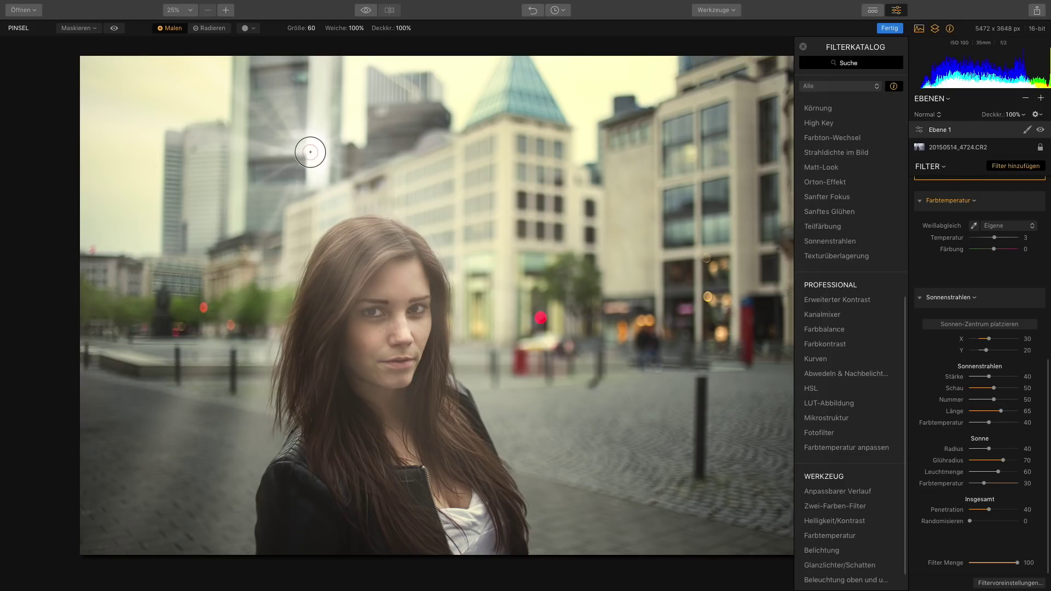
pyautogui.moveTo(965, 329)
pyautogui.click(977, 326)
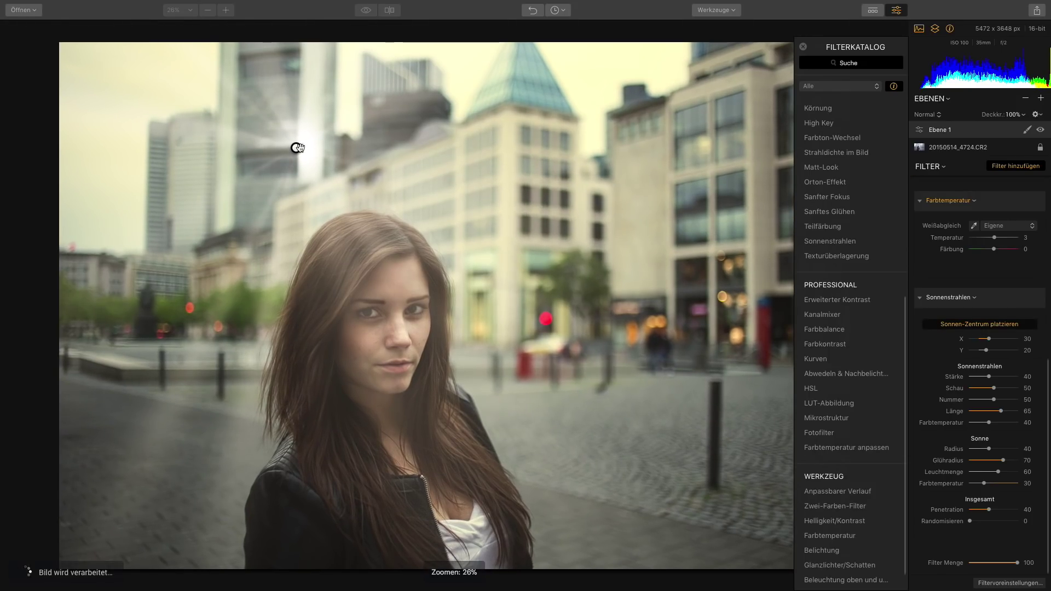
pyautogui.moveTo(295, 148); pyautogui.dragTo(205, 100)
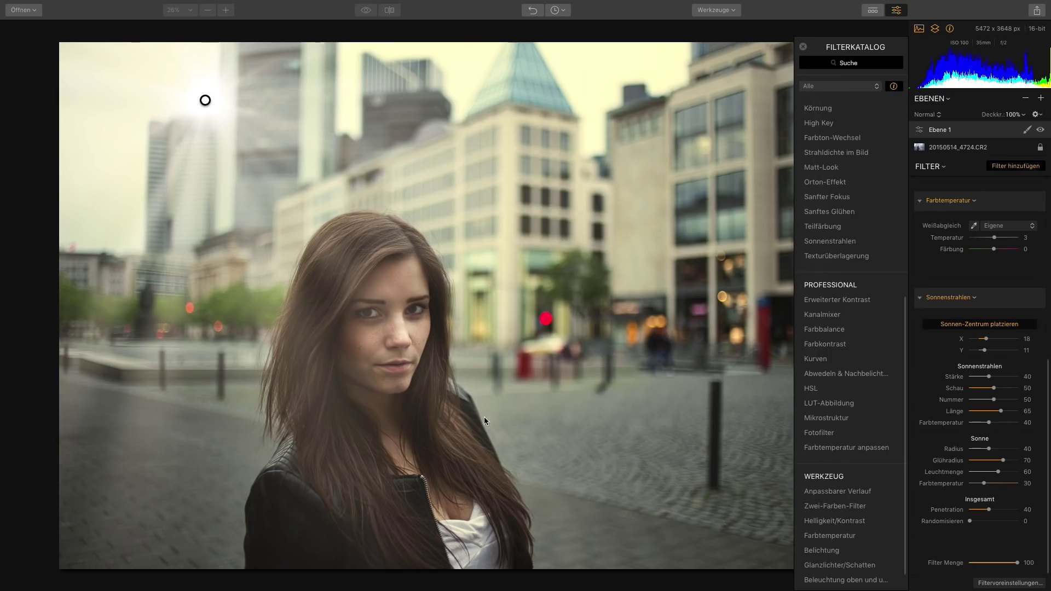
# Step: Tune the sun rays to Stärke 36, Länge 65, Radius 38, Glühradius 71, sun Farbtemperatur 40
pyautogui.moveTo(981, 376)
pyautogui.moveTo(989, 376); pyautogui.dragTo(984, 390)
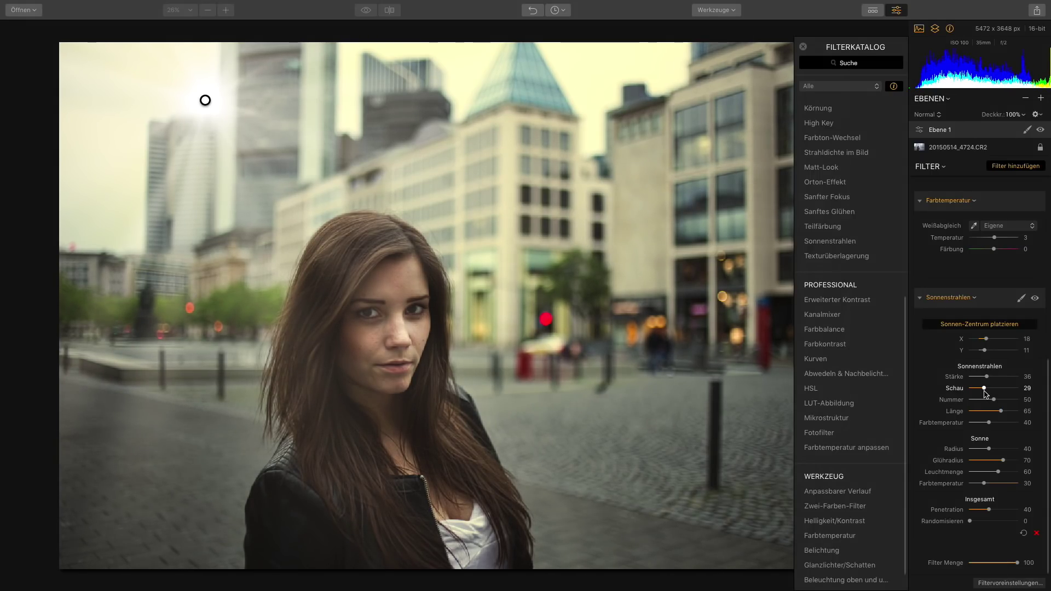
pyautogui.moveTo(984, 388)
pyautogui.mouseDown()
pyautogui.moveTo(1021, 403)
pyautogui.moveTo(970, 402)
pyautogui.moveTo(989, 404)
pyautogui.mouseUp()
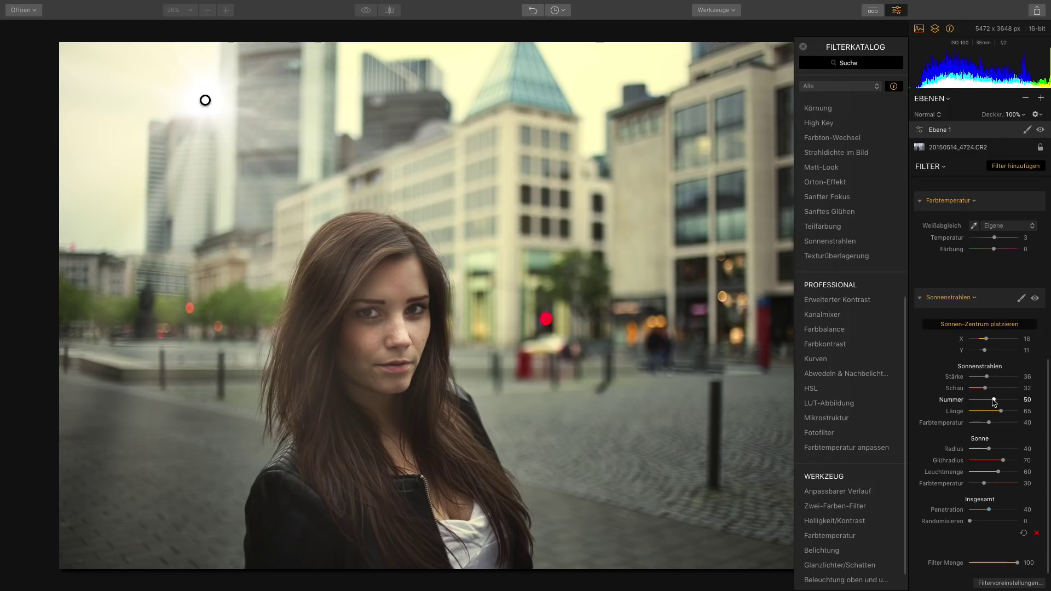
pyautogui.moveTo(1001, 411); pyautogui.dragTo(994, 427)
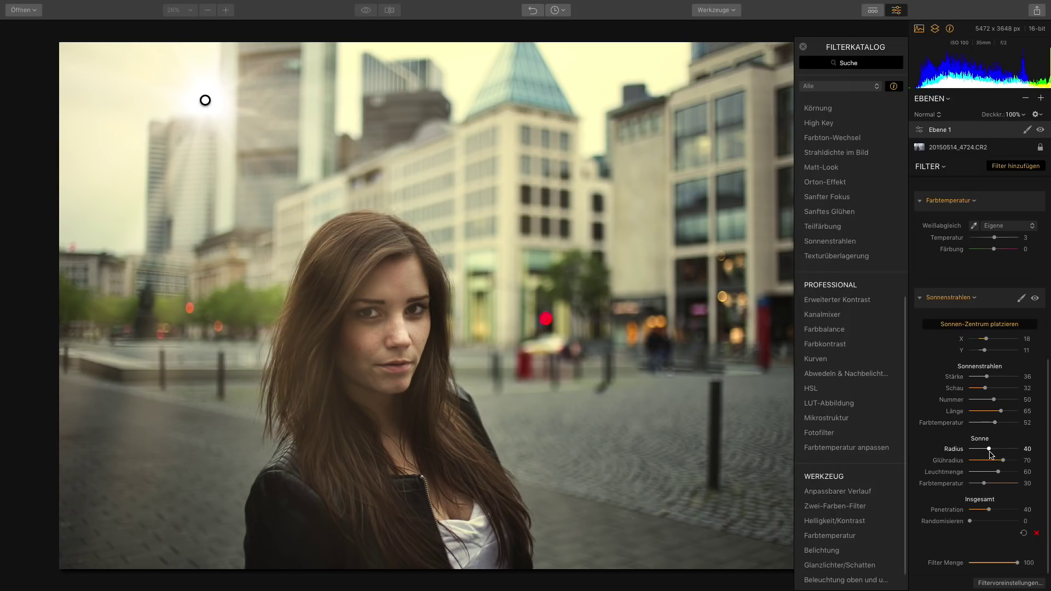
pyautogui.moveTo(990, 449)
pyautogui.mouseDown()
pyautogui.moveTo(977, 448)
pyautogui.moveTo(988, 449)
pyautogui.mouseUp()
pyautogui.moveTo(1003, 461); pyautogui.dragTo(1006, 461)
pyautogui.moveTo(999, 472); pyautogui.dragTo(991, 484)
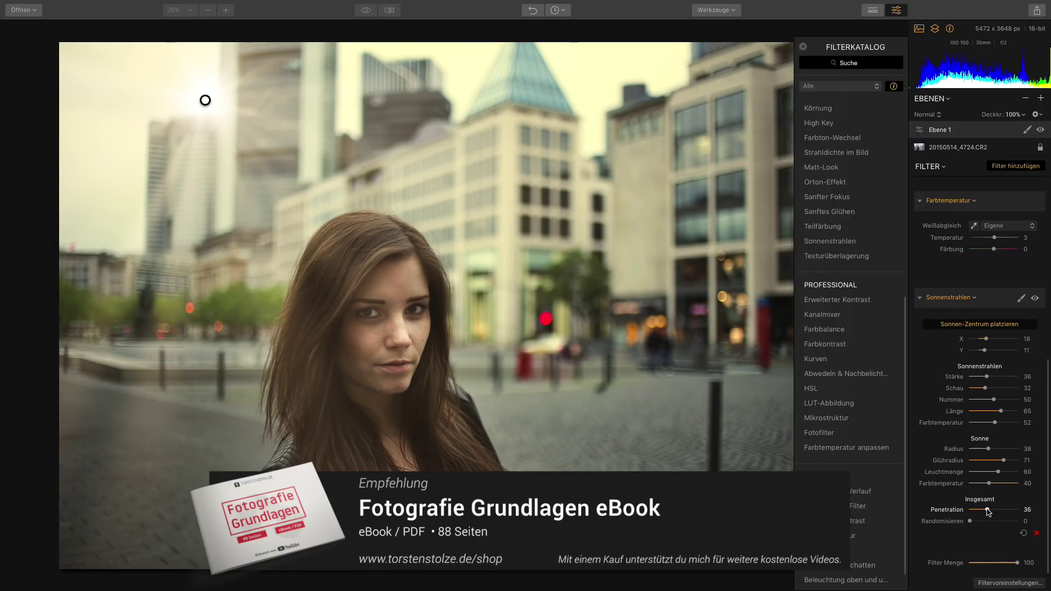
# Step: Set the sun rays' Penetration to about 43 and ray randomness to 7
pyautogui.moveTo(989, 512); pyautogui.dragTo(992, 510)
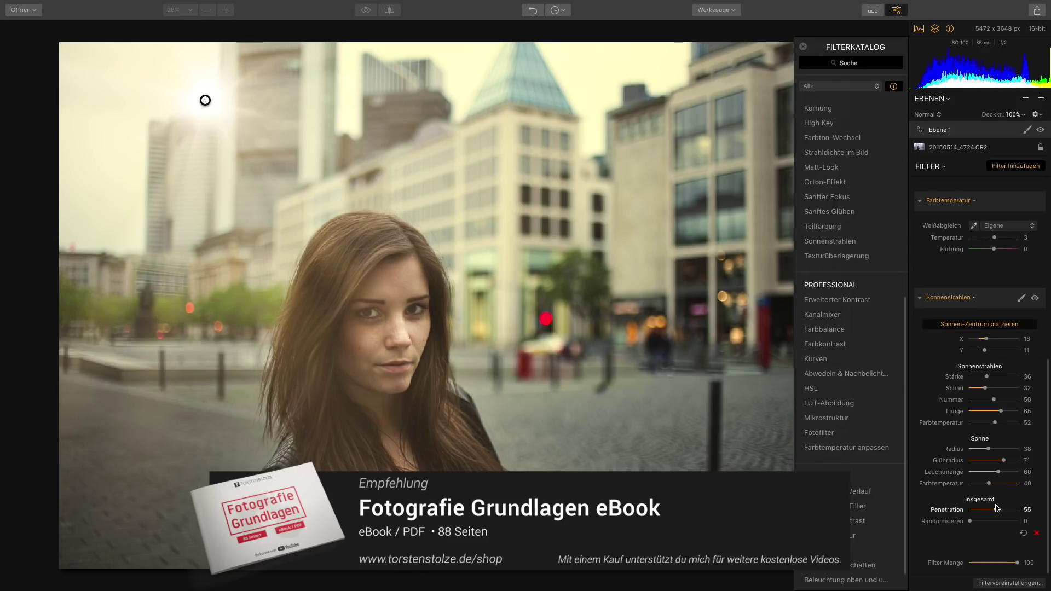
pyautogui.moveTo(998, 509); pyautogui.dragTo(991, 508)
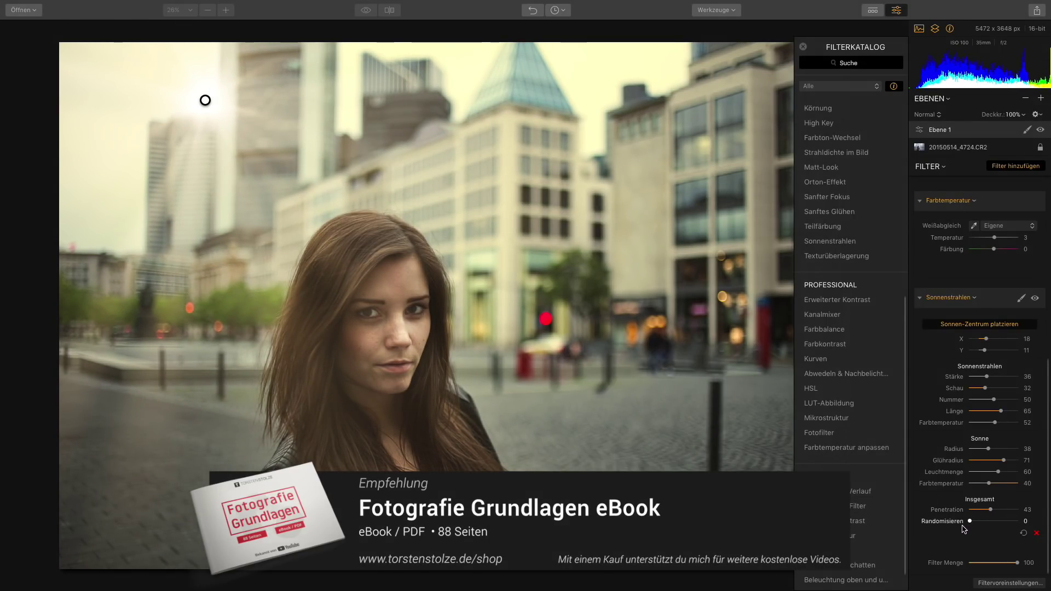
pyautogui.moveTo(969, 521); pyautogui.dragTo(974, 523)
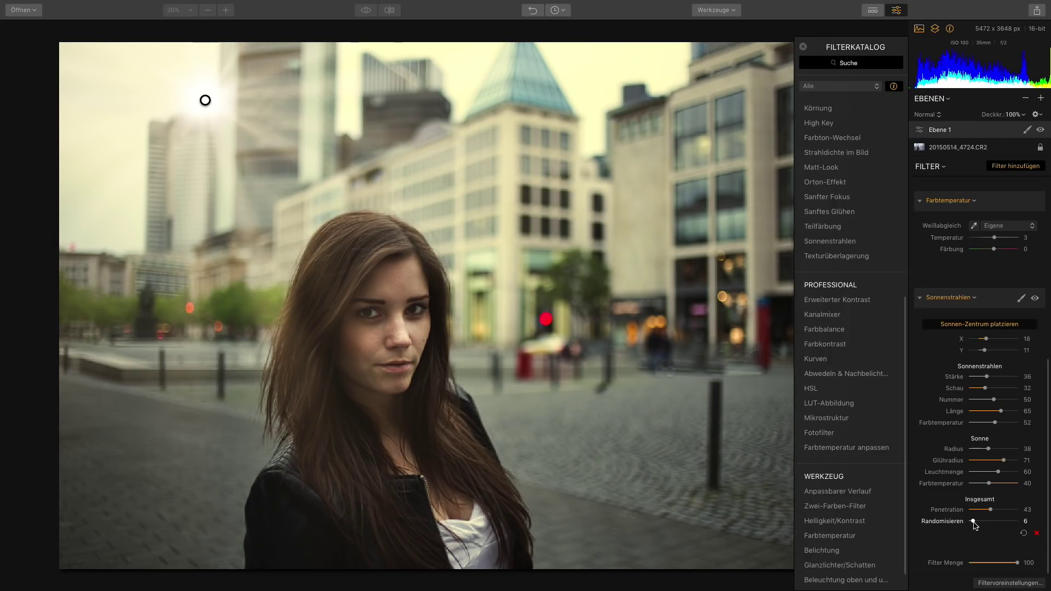
pyautogui.moveTo(974, 523); pyautogui.dragTo(974, 523)
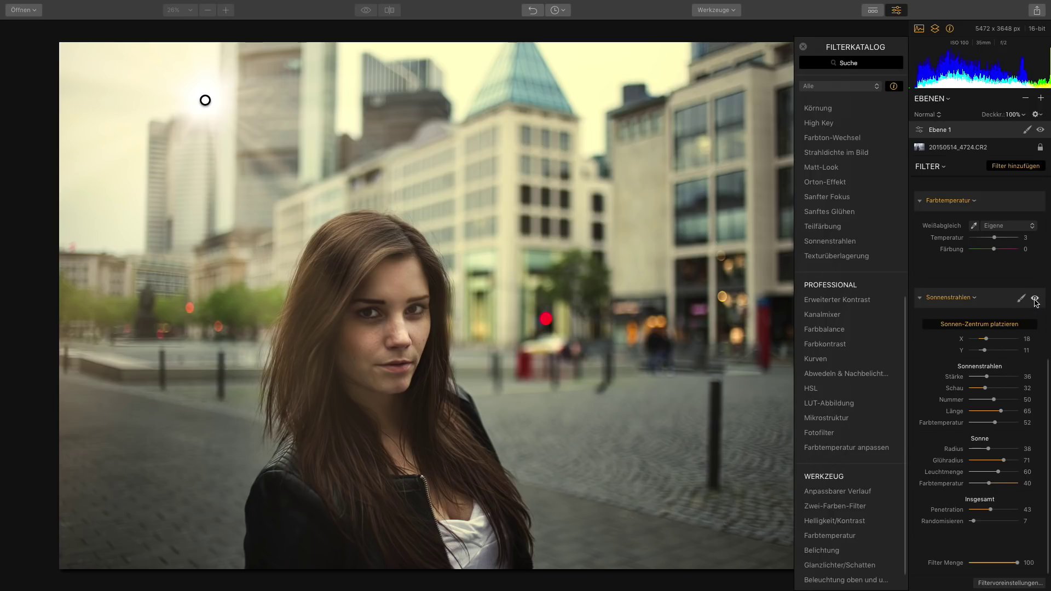
# Step: Toggle the sun rays off and on three times to compare, leaving them on
pyautogui.click(1035, 299)
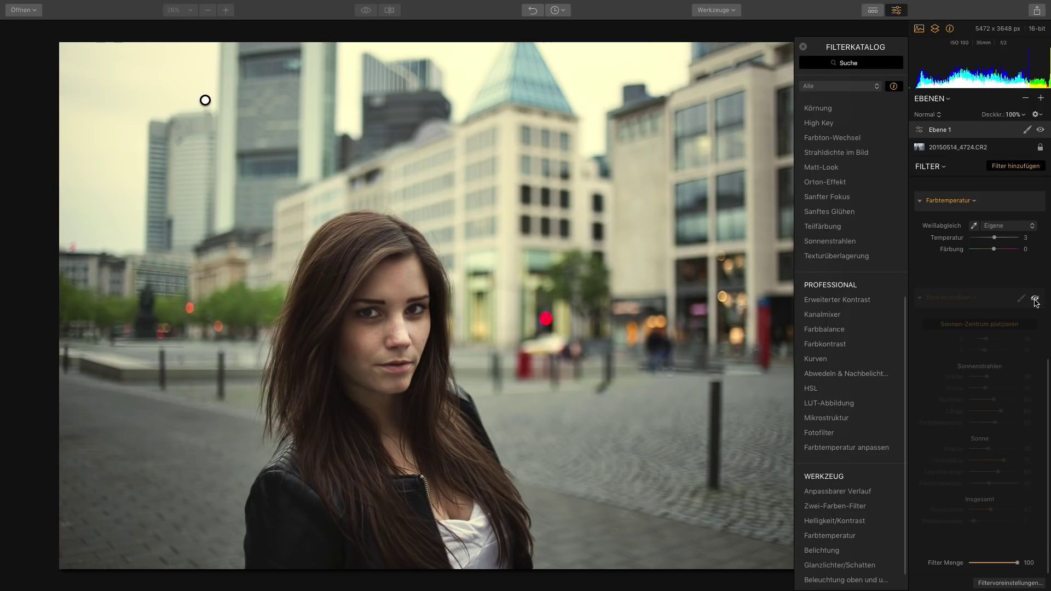
pyautogui.click(1036, 299)
pyautogui.click(1036, 299)
pyautogui.click(1036, 299)
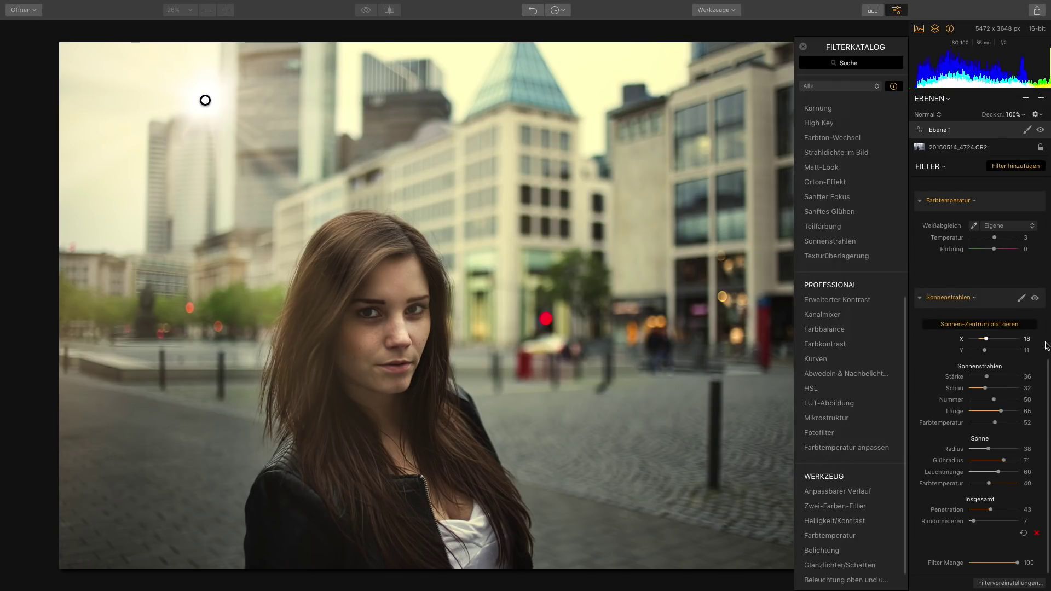
pyautogui.click(1035, 299)
pyautogui.click(1035, 299)
# Step: Weaken sun-ray strength slightly and add Matt-Look with Lebhaft -20, Farbton 109, Sättigung 34
pyautogui.moveTo(825, 182)
pyautogui.moveTo(989, 380); pyautogui.dragTo(988, 379)
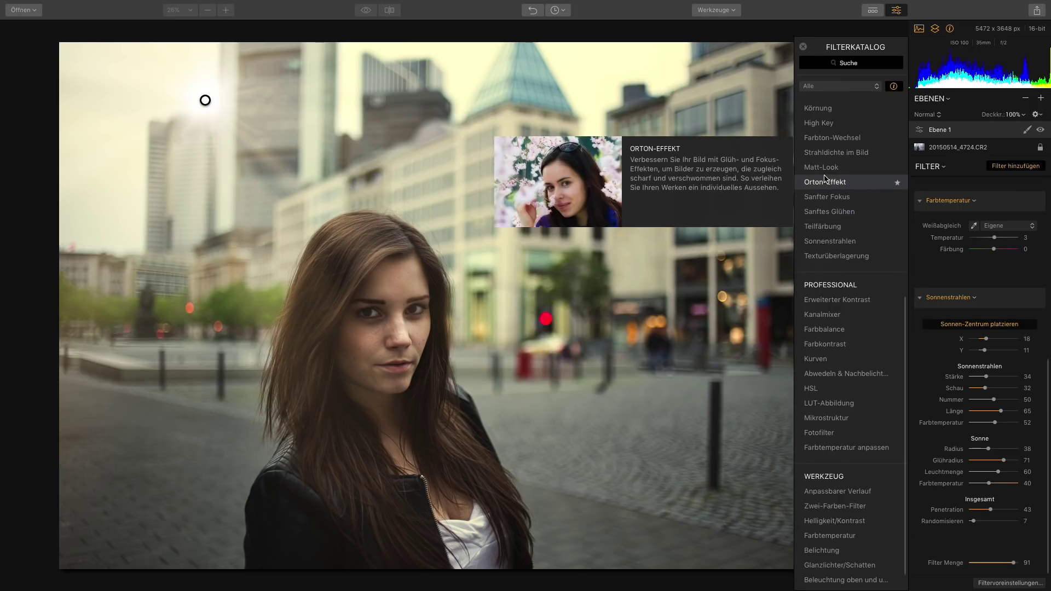
pyautogui.moveTo(840, 194)
pyautogui.mouseDown()
pyautogui.moveTo(915, 423)
pyautogui.moveTo(988, 433)
pyautogui.moveTo(999, 449)
pyautogui.moveTo(983, 464)
pyautogui.moveTo(1026, 478)
pyautogui.mouseUp()
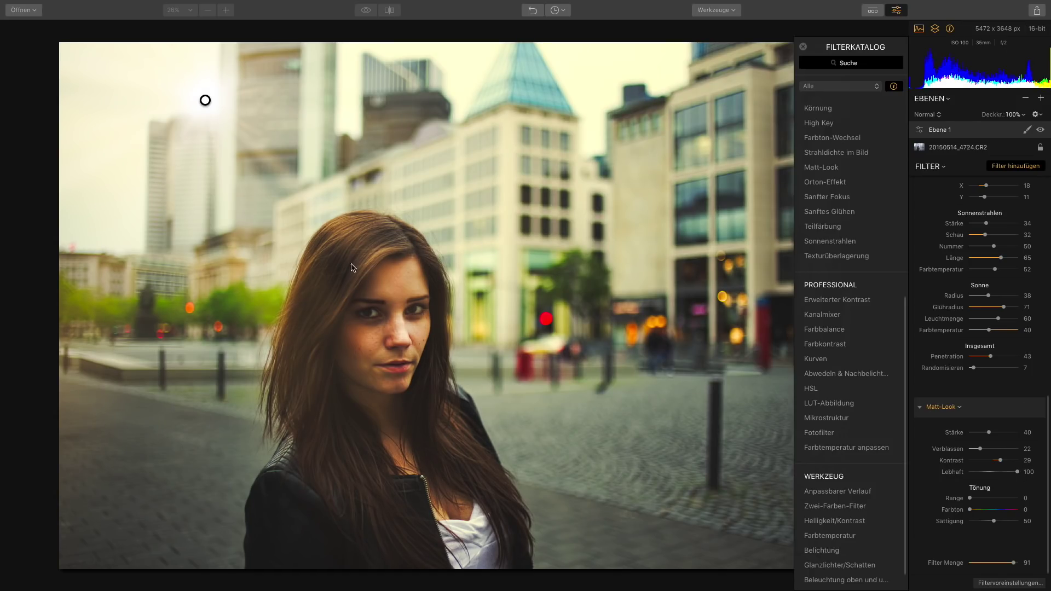
pyautogui.moveTo(1017, 472)
pyautogui.mouseDown()
pyautogui.moveTo(1003, 474)
pyautogui.moveTo(987, 501)
pyautogui.moveTo(998, 503)
pyautogui.mouseUp()
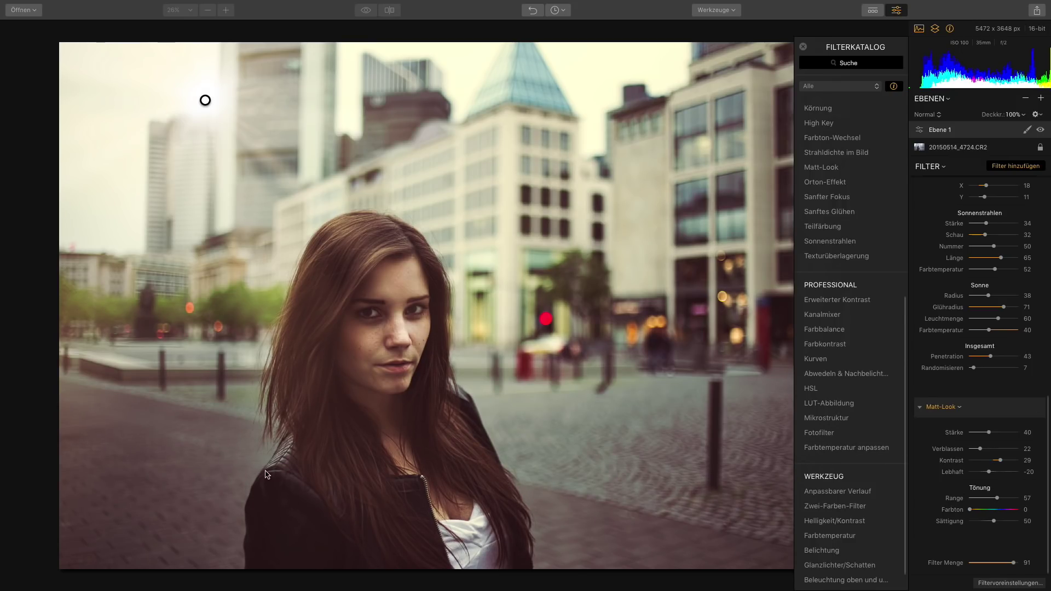
pyautogui.moveTo(970, 510)
pyautogui.mouseDown()
pyautogui.moveTo(1010, 515)
pyautogui.moveTo(999, 515)
pyautogui.mouseUp()
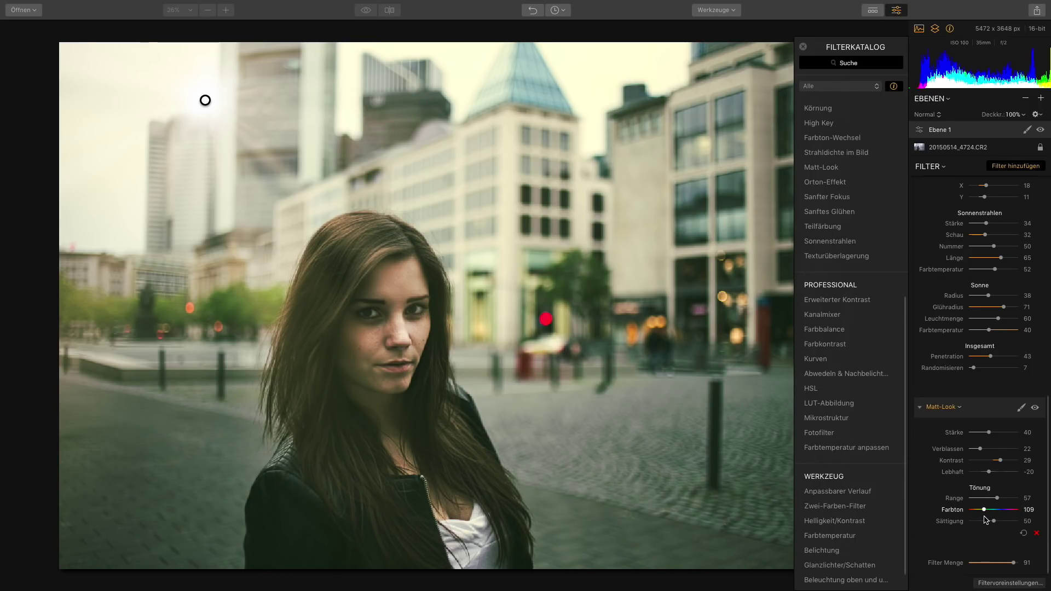
pyautogui.moveTo(994, 521)
pyautogui.mouseDown()
pyautogui.moveTo(1017, 522)
pyautogui.moveTo(986, 524)
pyautogui.mouseUp()
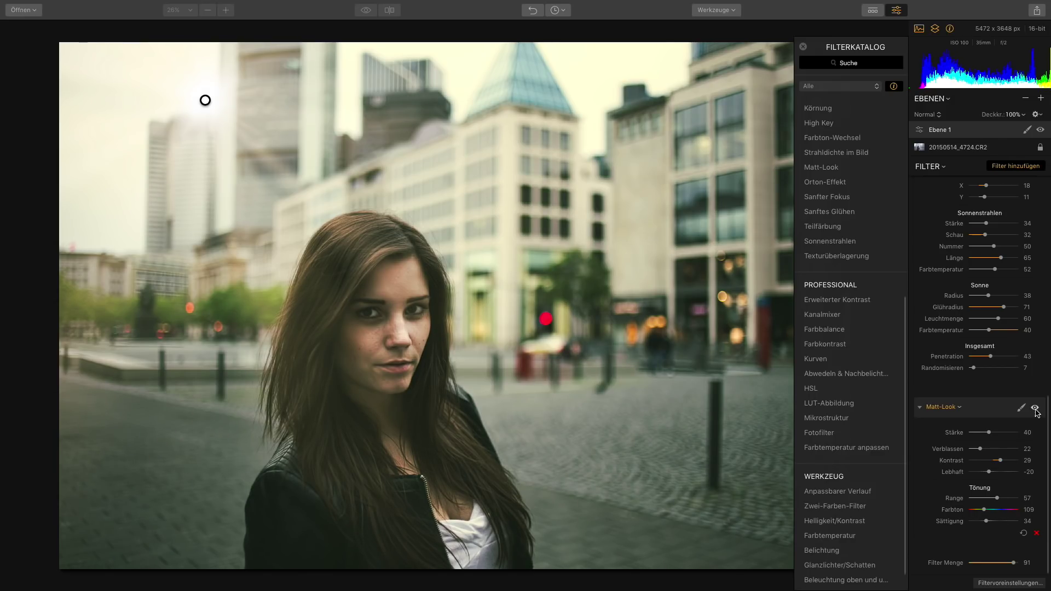
# Step: Toggle the Matt-Look and the original view repeatedly to compare, leaving Matt-Look on
pyautogui.click(1036, 409)
pyautogui.click(1036, 408)
pyautogui.click(1035, 408)
pyautogui.click(1035, 408)
pyautogui.click(1035, 409)
pyautogui.press('\\')
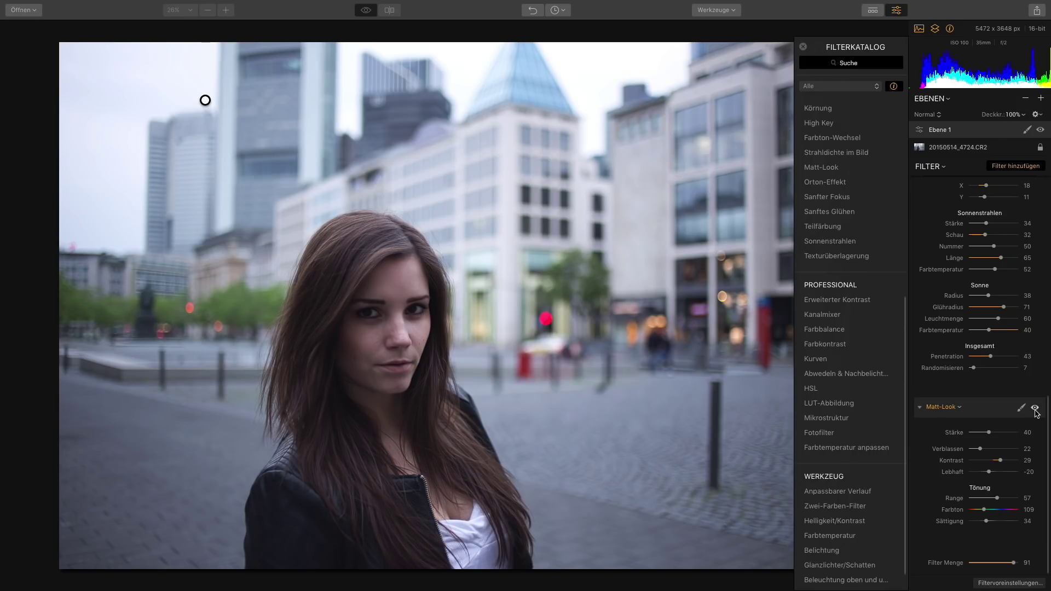
pyautogui.press('\\')
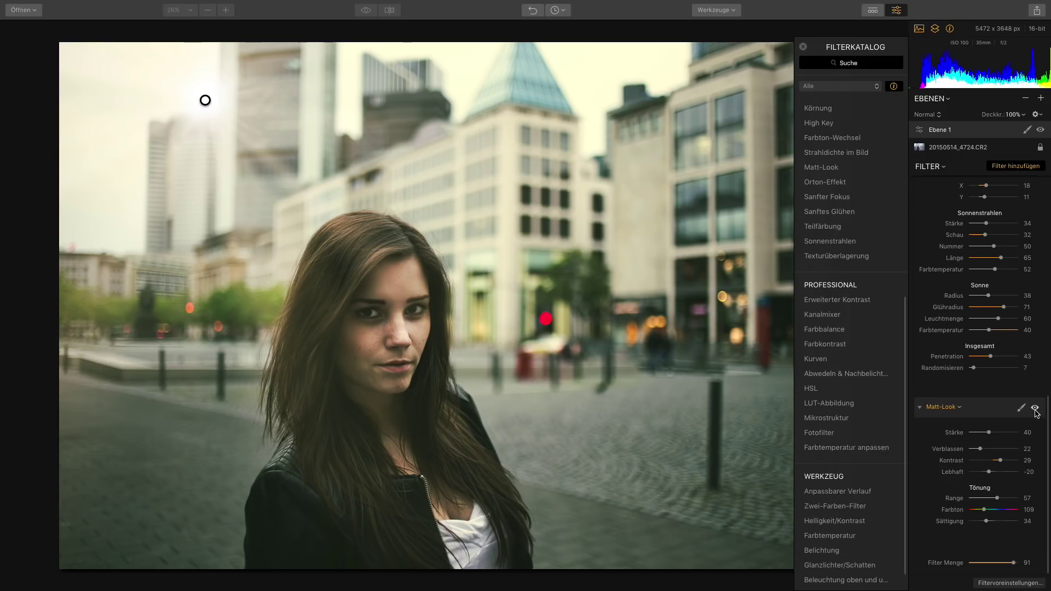
# Step: Set Matt-Look Stärke 29, toning Range 46 and Filter Menge 100
pyautogui.moveTo(990, 432)
pyautogui.moveTo(986, 433); pyautogui.dragTo(984, 433)
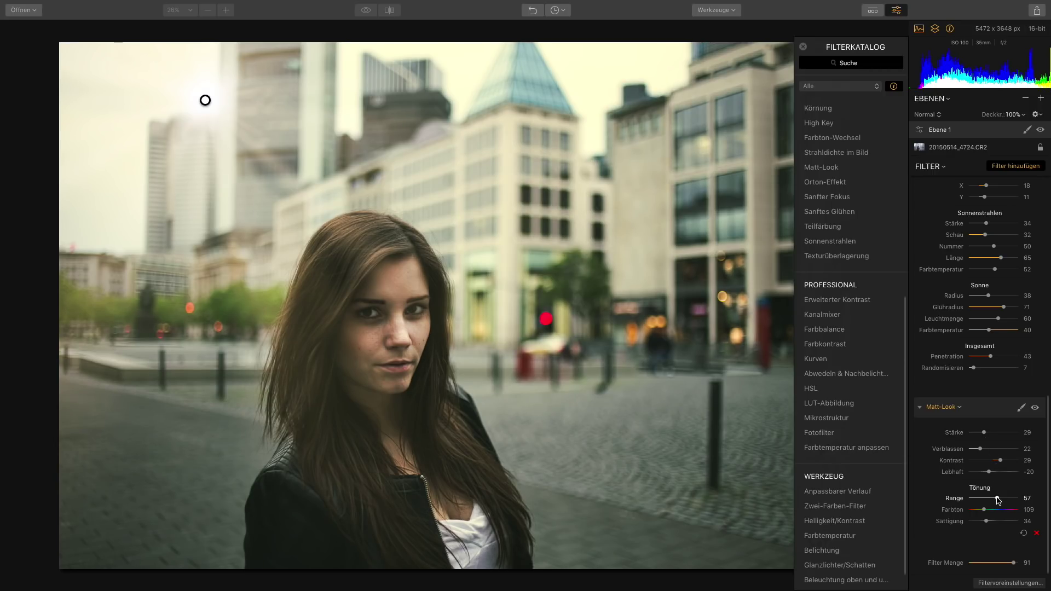
pyautogui.moveTo(997, 500); pyautogui.dragTo(994, 502)
pyautogui.press('\\')
pyautogui.press('\\')
pyautogui.press('\\')
pyautogui.press('\\')
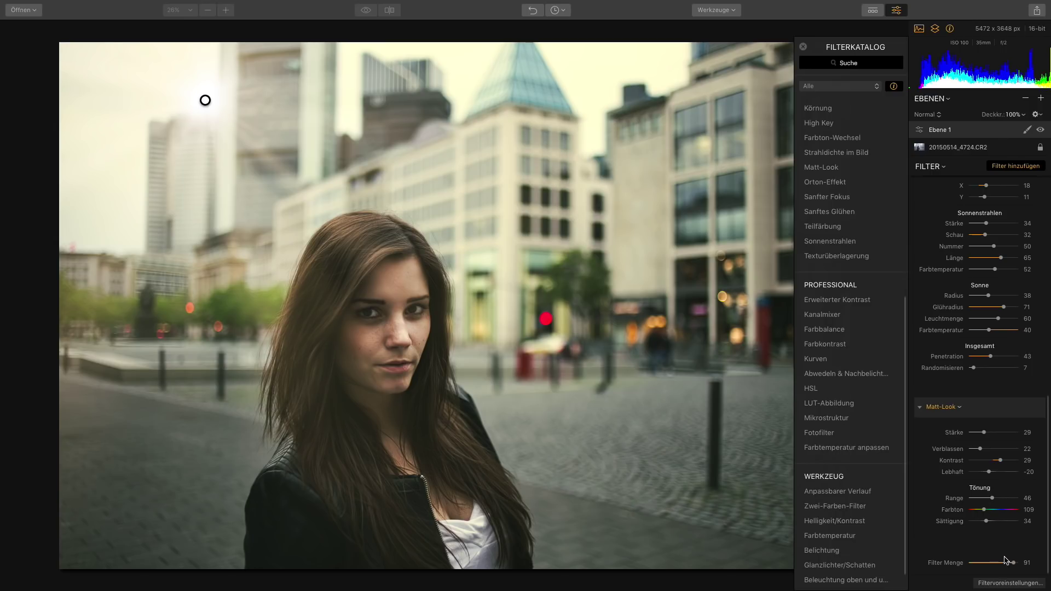
pyautogui.moveTo(1014, 562); pyautogui.dragTo(1036, 569)
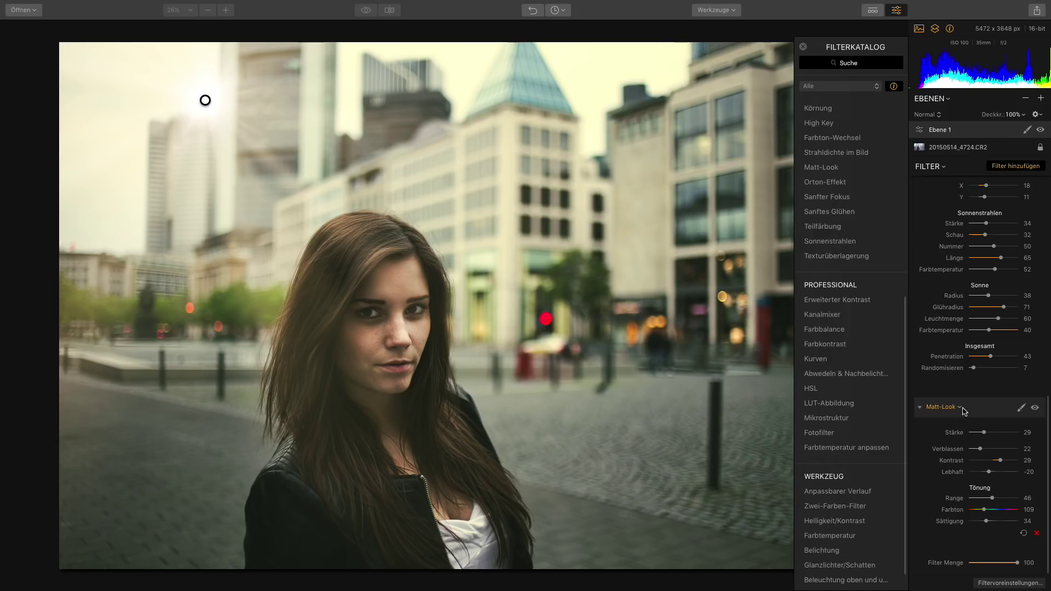
# Step: Set the first Belichtung filter's exposure to 0,97
pyautogui.scroll(5, 948, 416)
pyautogui.scroll(1, 949, 405)
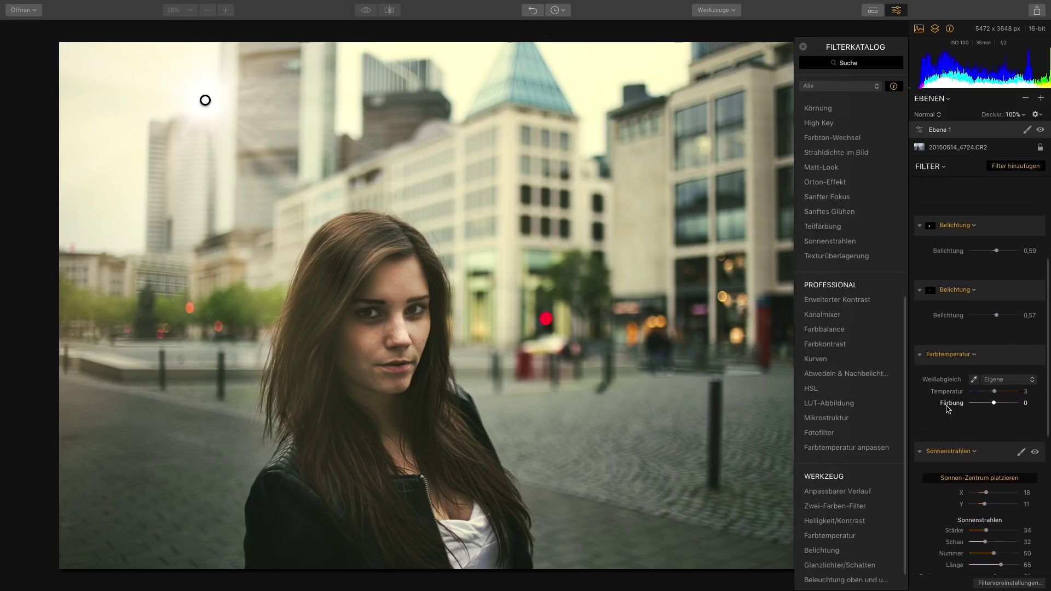
pyautogui.scroll(2, 969, 378)
pyautogui.moveTo(999, 308); pyautogui.dragTo(1001, 308)
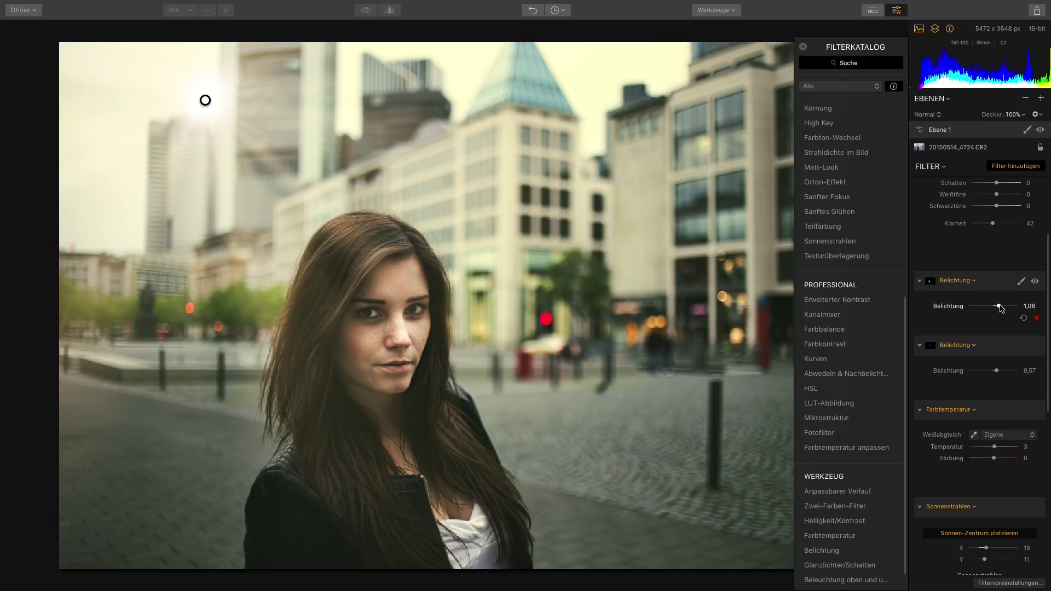
pyautogui.moveTo(1000, 308); pyautogui.dragTo(999, 307)
# Step: Add a second Belichtung filter and set its exposure to a slight darkening near zero
pyautogui.scroll(-1, 980, 356)
pyautogui.scroll(-8, 975, 411)
pyautogui.scroll(-1, 963, 466)
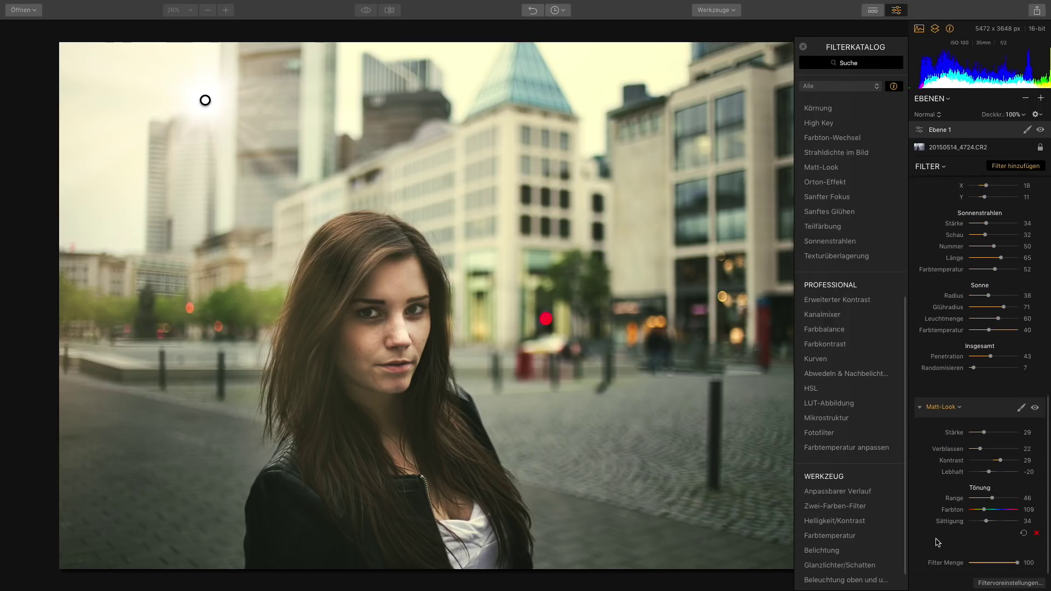
pyautogui.click(881, 554)
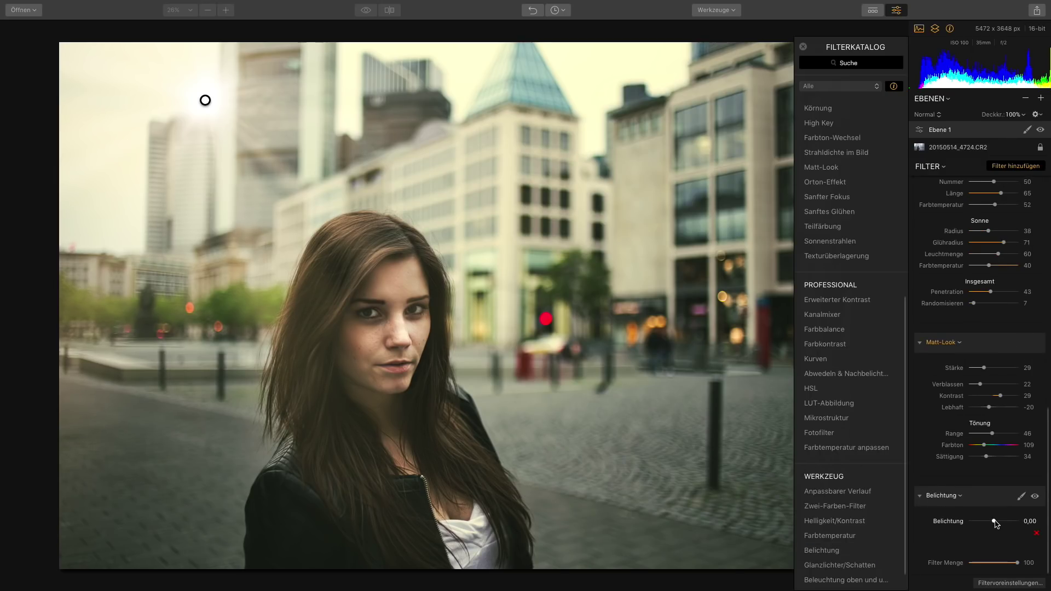
pyautogui.moveTo(995, 522); pyautogui.dragTo(992, 521)
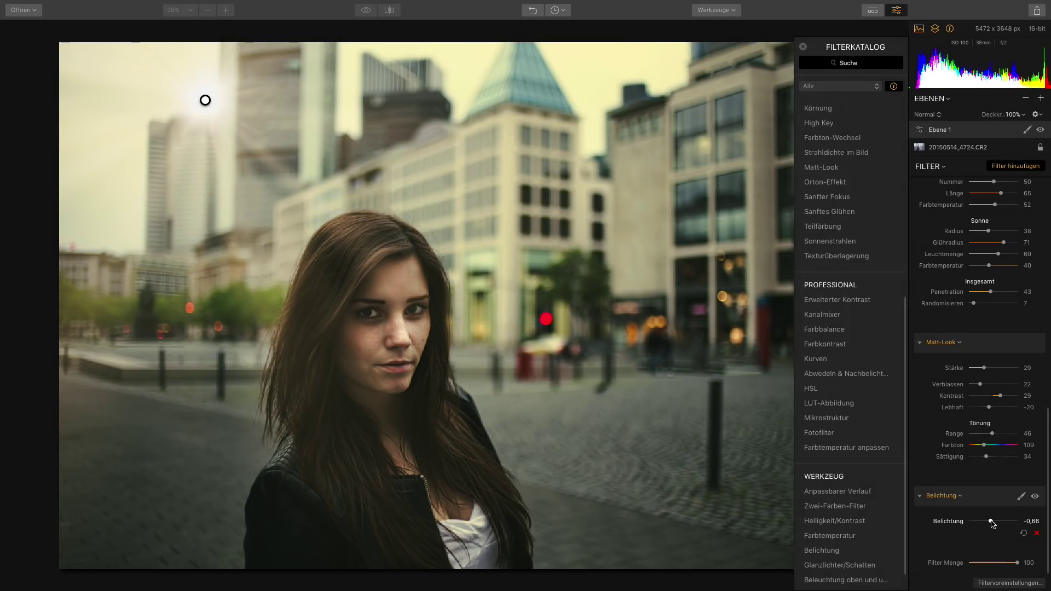
pyautogui.moveTo(991, 521); pyautogui.dragTo(994, 523)
# Step: Paint a Pinsel mask with an enlarged brush over the woman's face and chest
pyautogui.click(1022, 496)
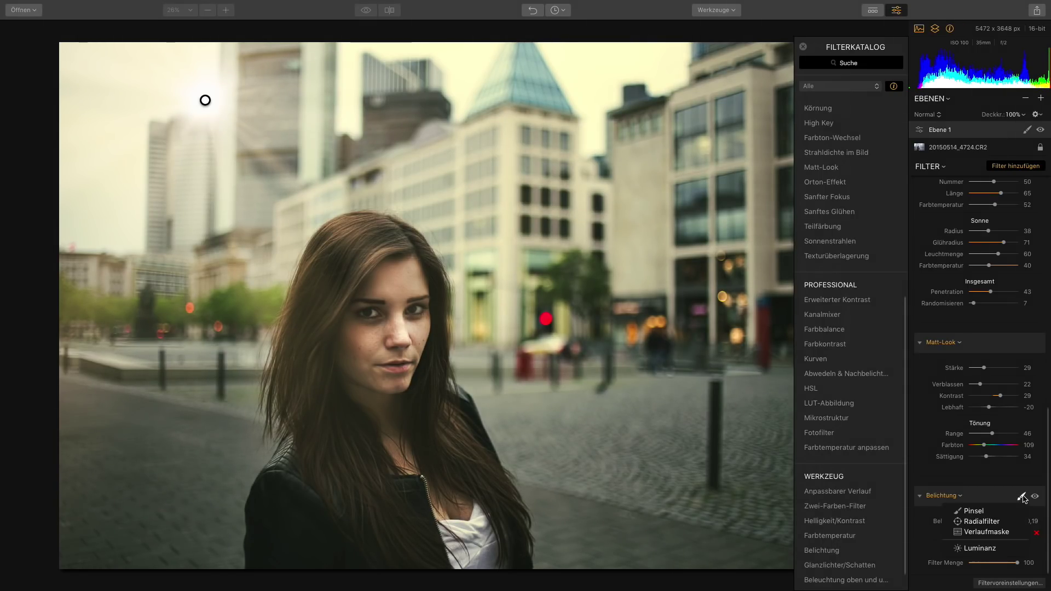
pyautogui.click(974, 511)
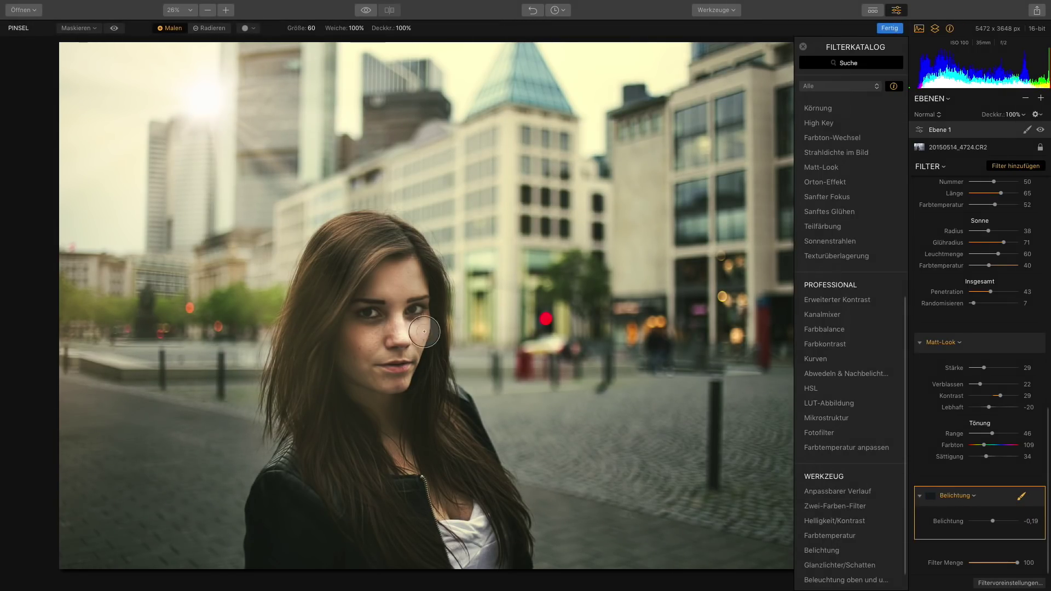
pyautogui.rightClick(404, 305)
pyautogui.moveTo(428, 330); pyautogui.dragTo(485, 330)
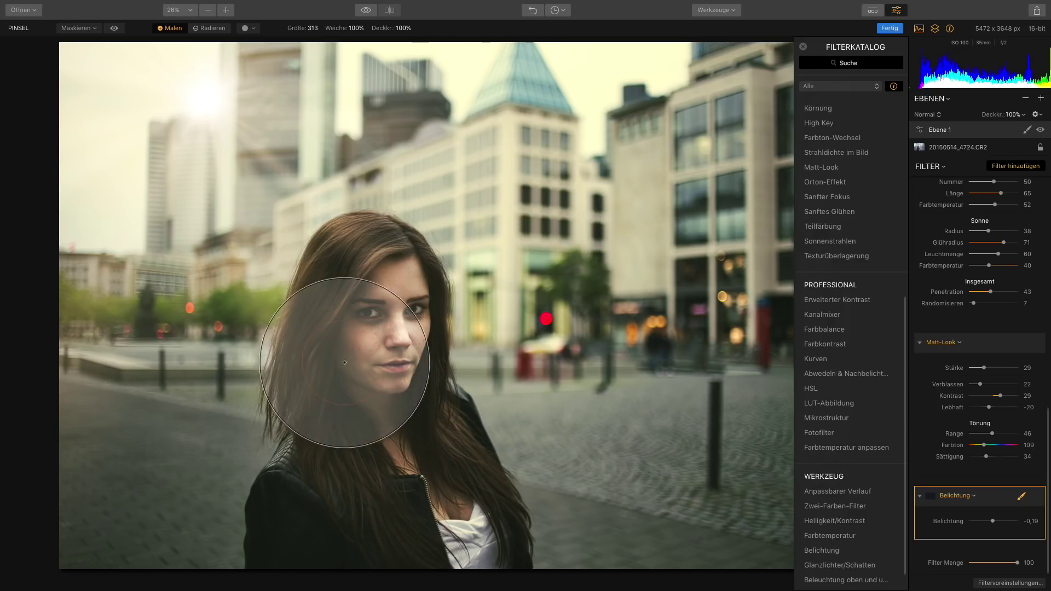
pyautogui.moveTo(344, 362); pyautogui.dragTo(458, 528)
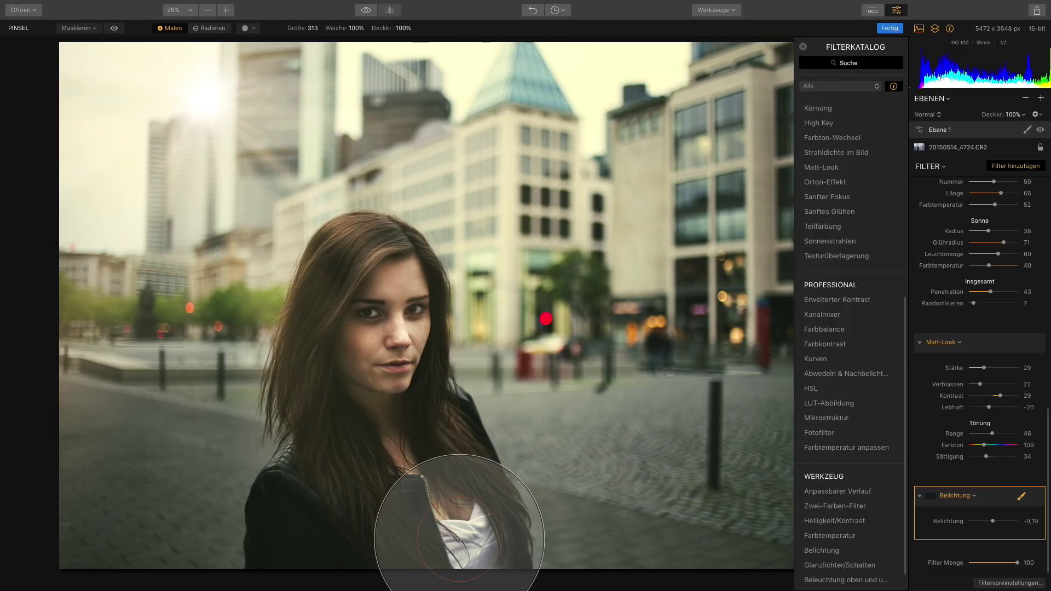
# Step: Apply a mask operation from the thumbnail menu and set exposure to -0,33
pyautogui.click(930, 501)
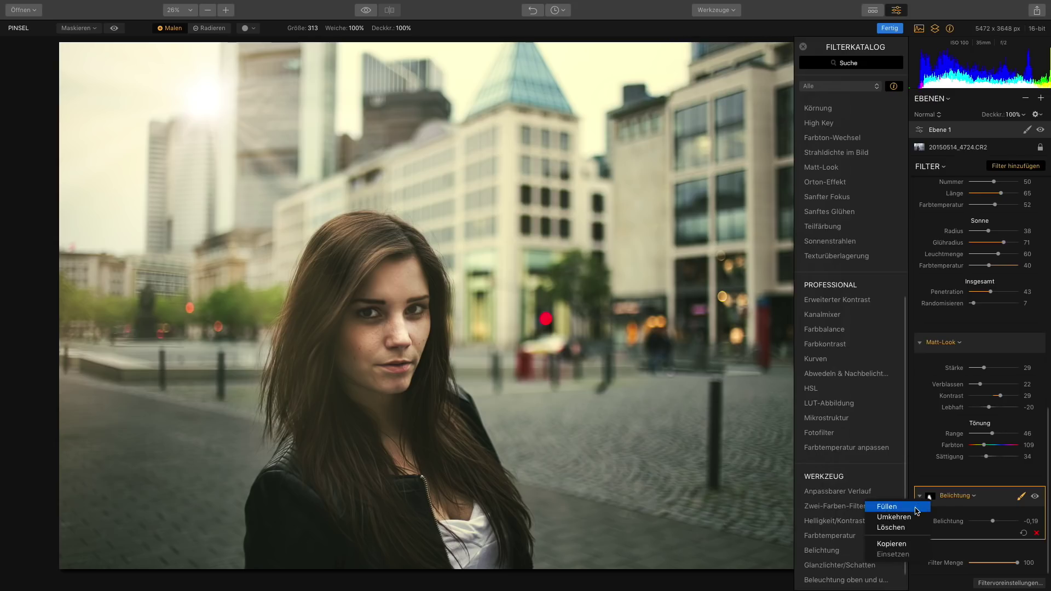
pyautogui.click(898, 503)
pyautogui.moveTo(993, 521); pyautogui.dragTo(996, 524)
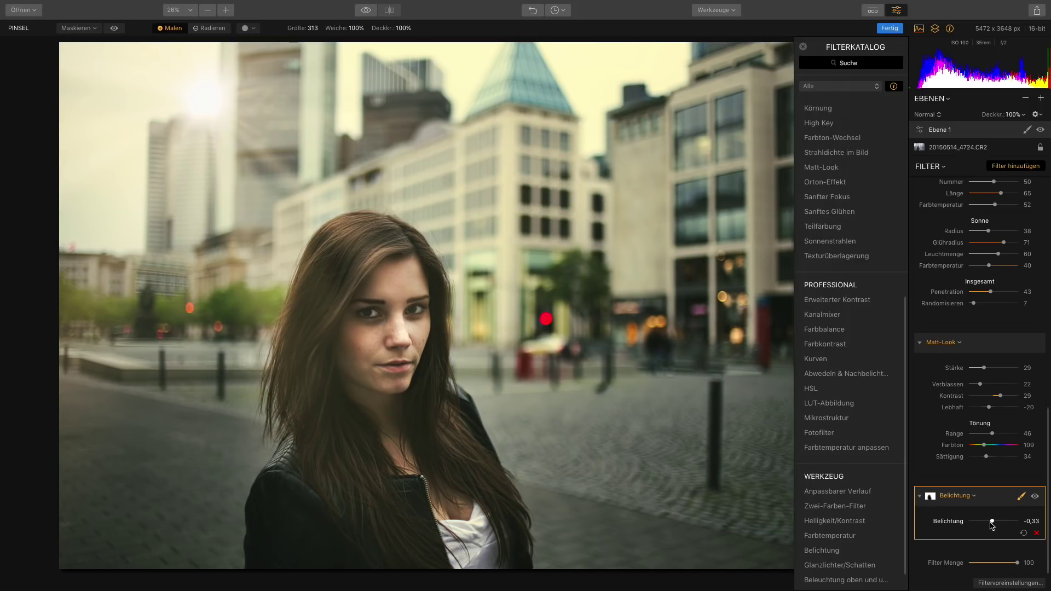
# Step: Toggle the colour temperature filter off and on to compare
pyautogui.scroll(1, 980, 492)
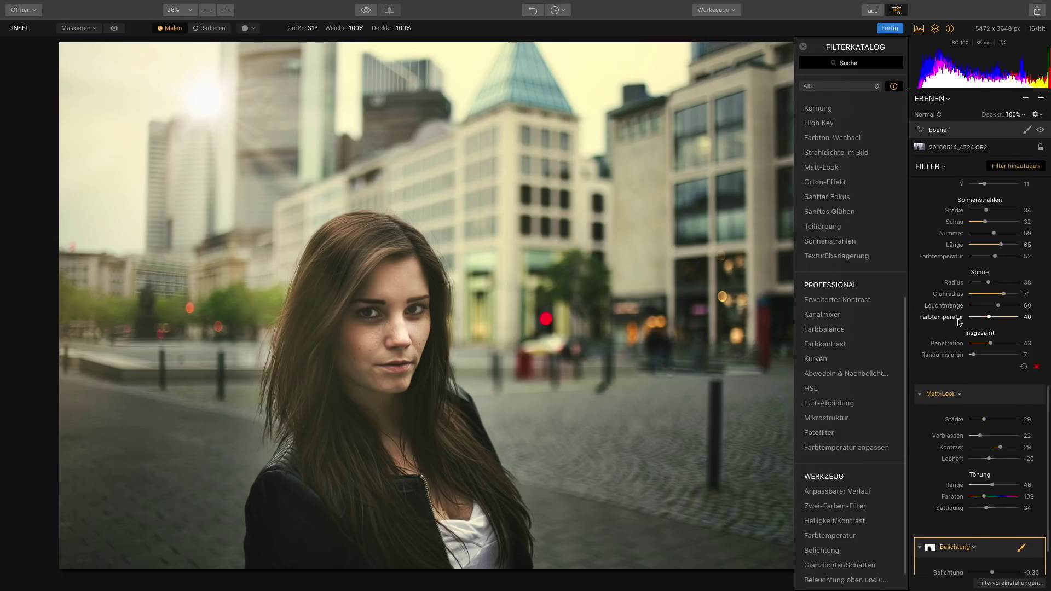
pyautogui.scroll(5, 963, 410)
pyautogui.scroll(3, 942, 339)
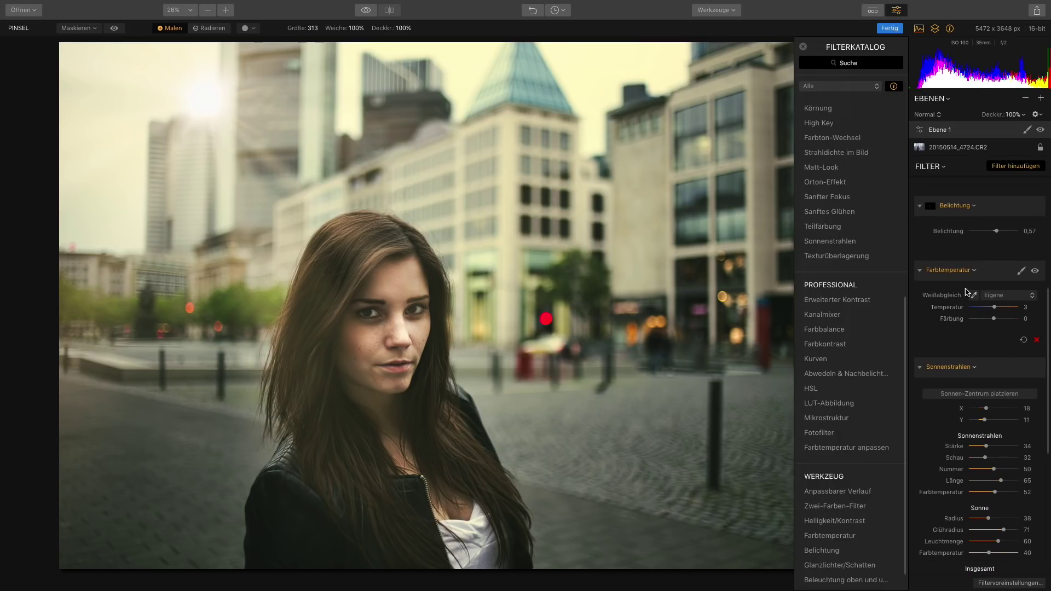
pyautogui.click(1036, 273)
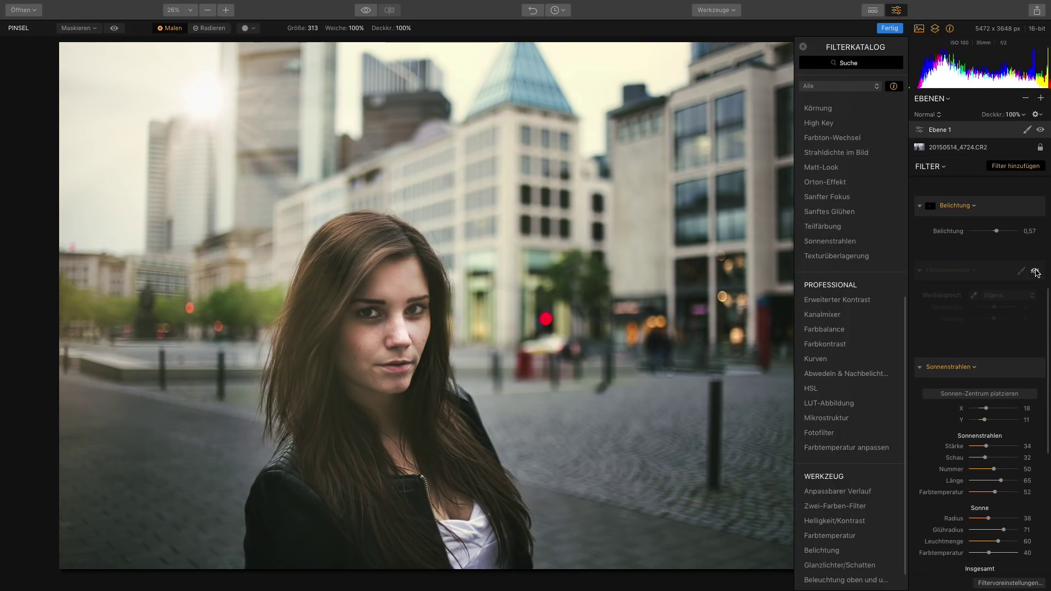
pyautogui.click(1037, 272)
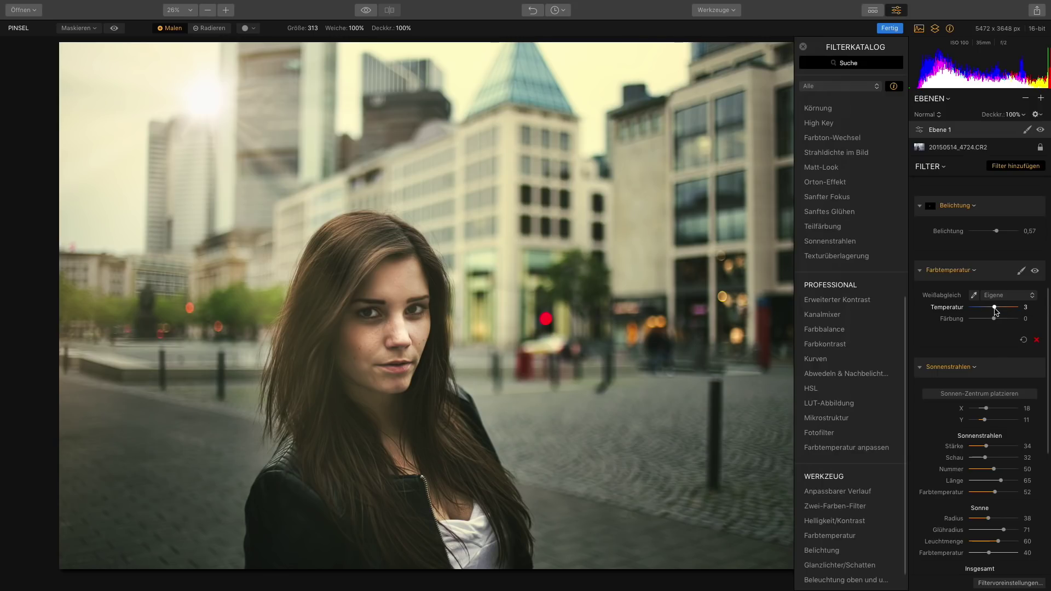
# Step: Set the temperature filter to 2 and try Entwickeln temperature 5, then back to 2
pyautogui.moveTo(995, 310); pyautogui.dragTo(996, 310)
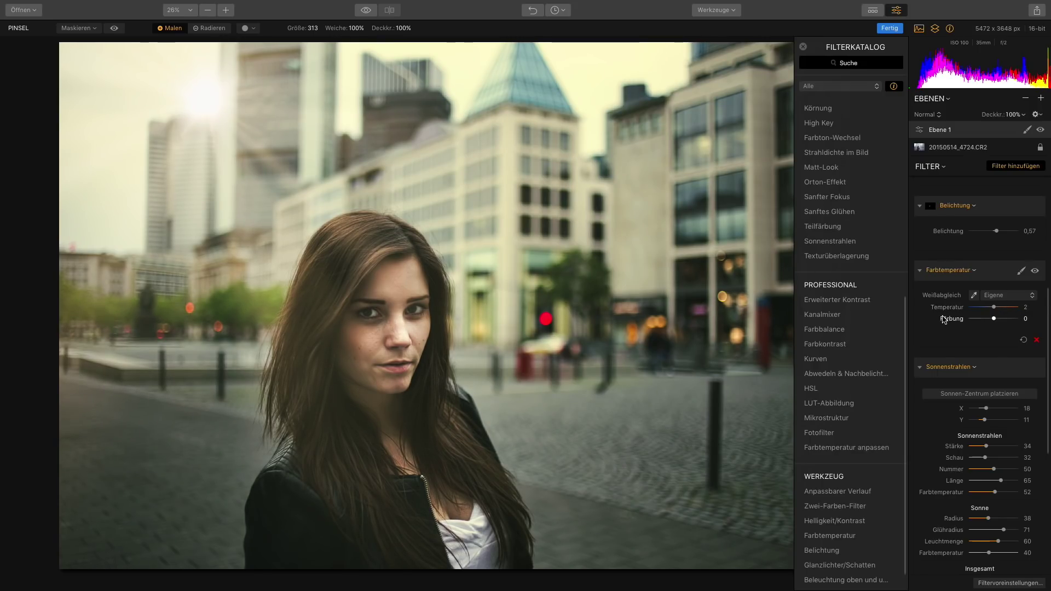
pyautogui.scroll(10, 963, 312)
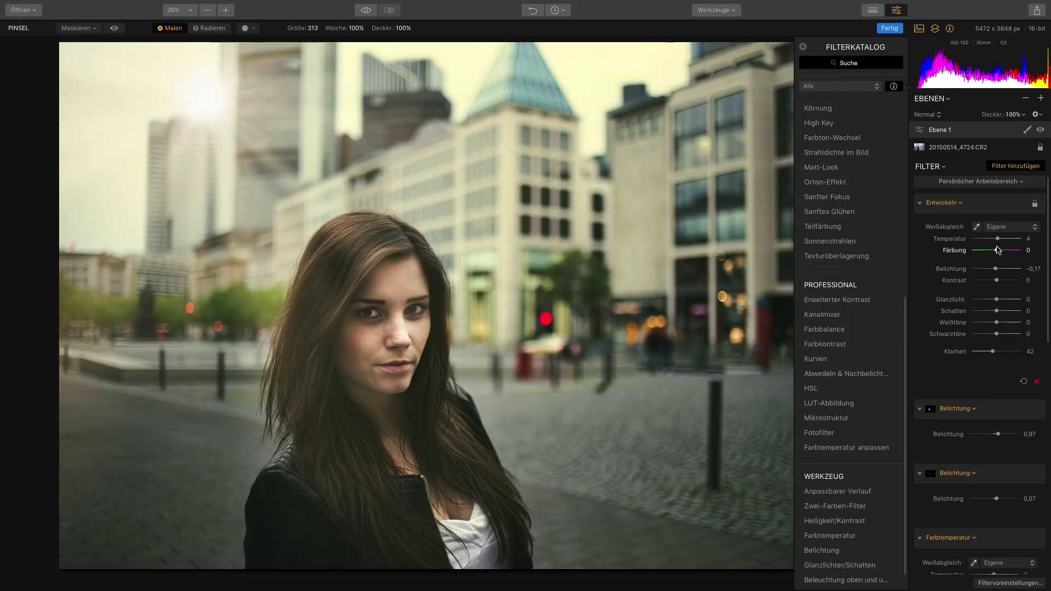
pyautogui.moveTo(999, 243); pyautogui.dragTo(999, 243)
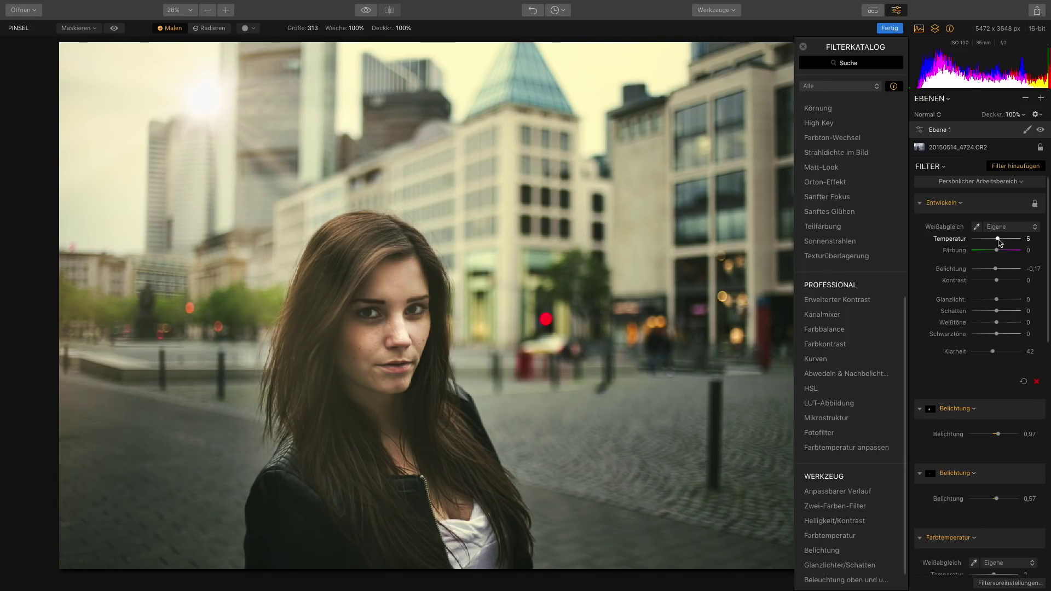
pyautogui.moveTo(1000, 243); pyautogui.dragTo(1000, 243)
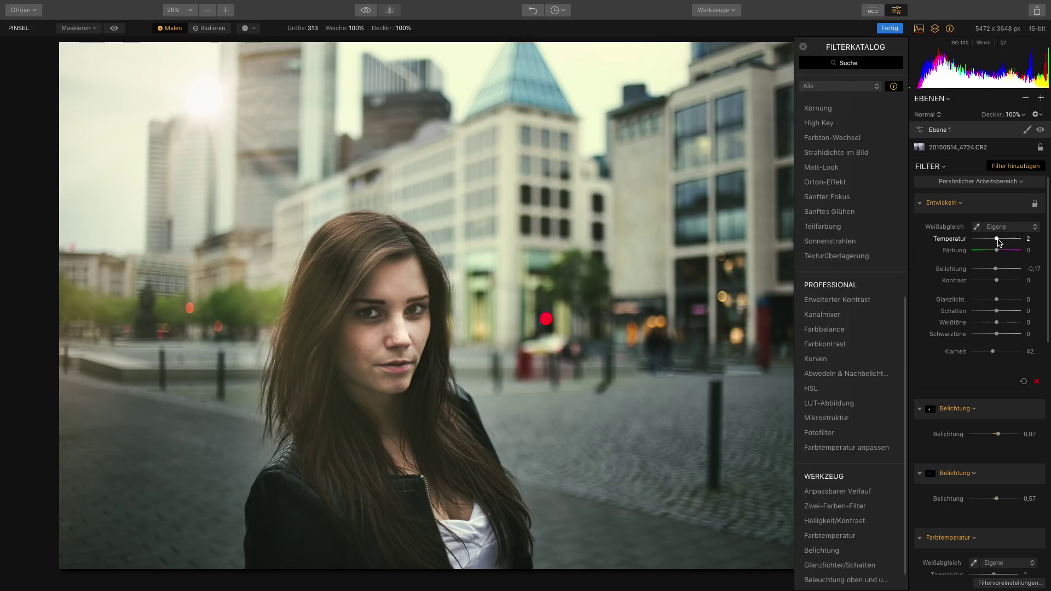
# Step: Raise Entwickeln Klarheit from 42 to 56 and preview against the original
pyautogui.scroll(-7, 933, 304)
pyautogui.scroll(-3, 933, 303)
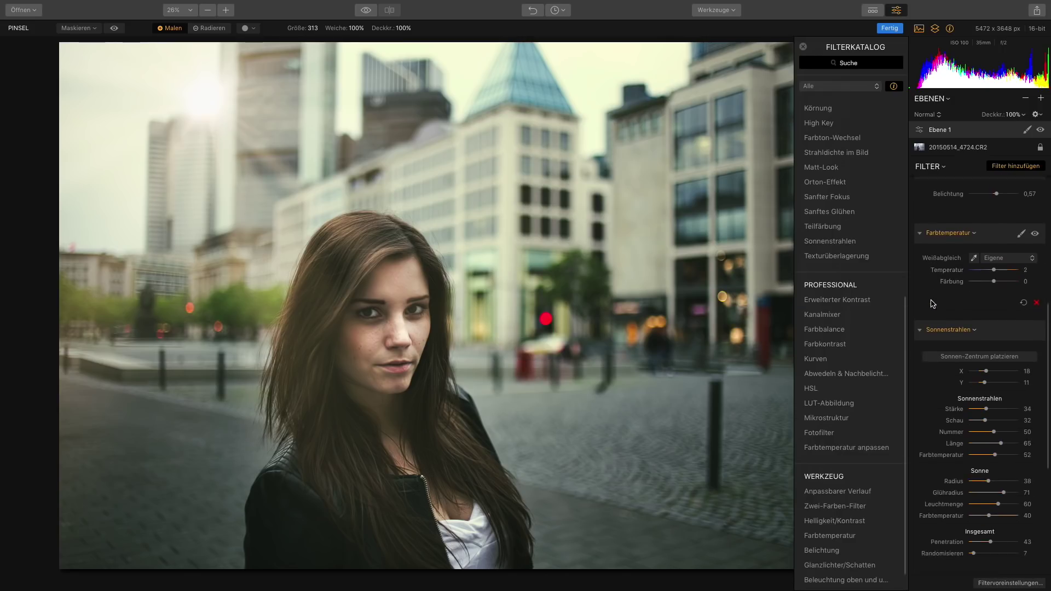
pyautogui.scroll(-5, 934, 318)
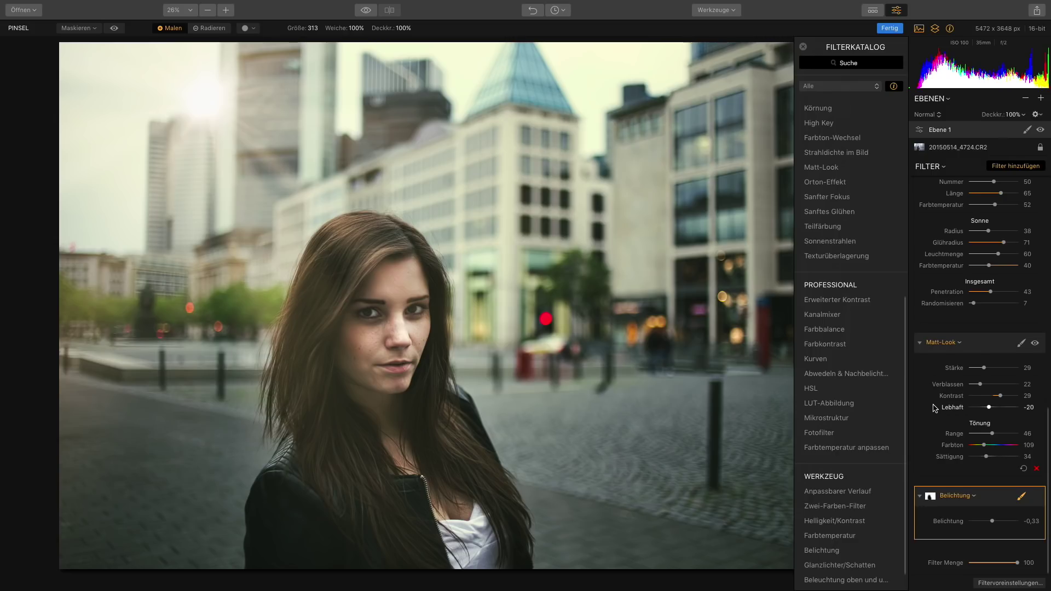
pyautogui.scroll(2, 934, 408)
pyautogui.scroll(2, 936, 383)
pyautogui.scroll(2, 941, 339)
pyautogui.scroll(2, 943, 329)
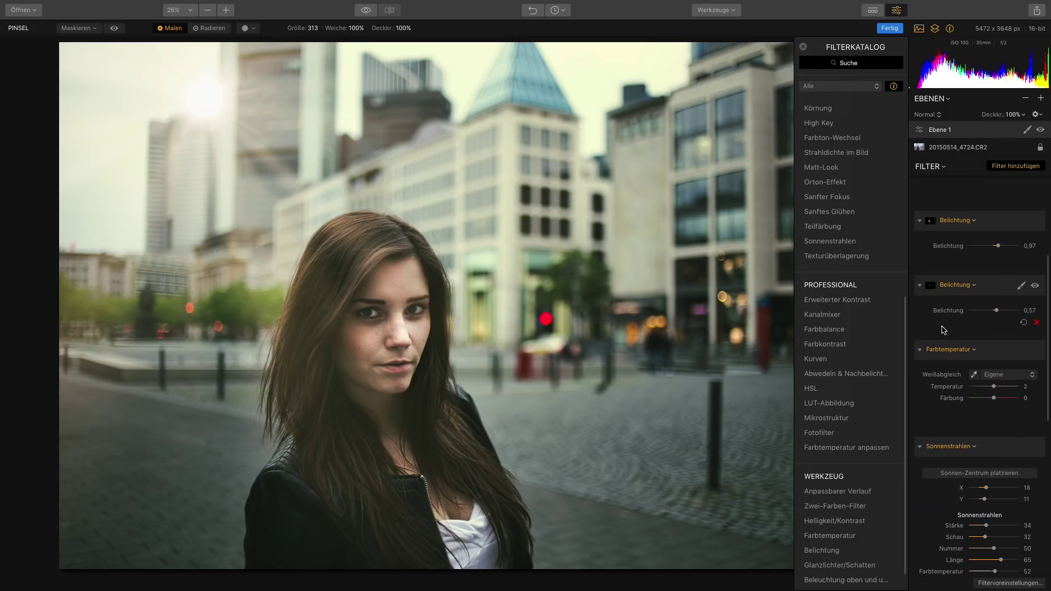
pyautogui.scroll(2, 944, 334)
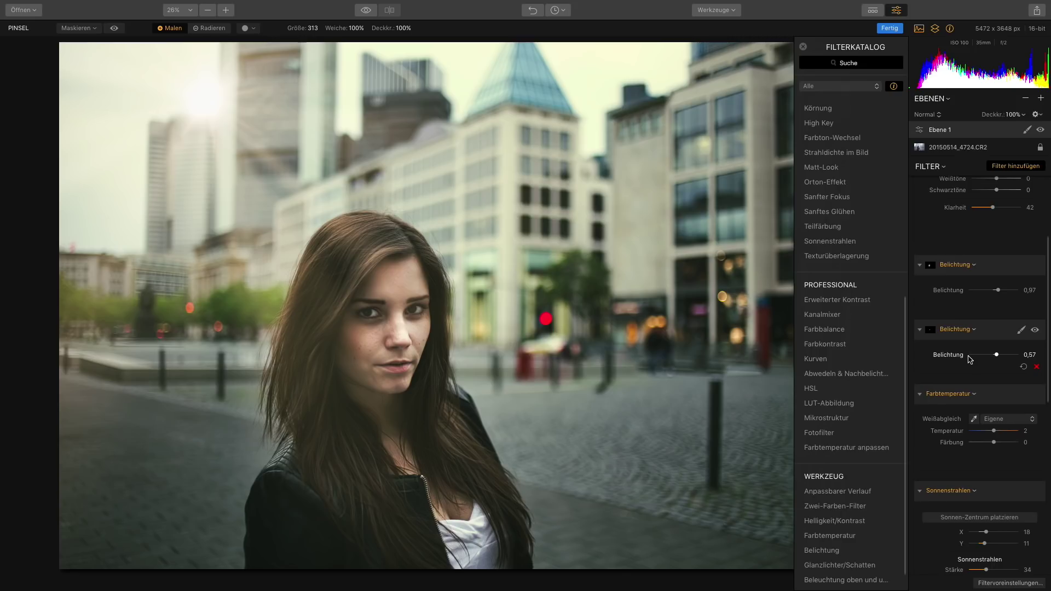
pyautogui.scroll(5, 968, 356)
pyautogui.scroll(1, 962, 347)
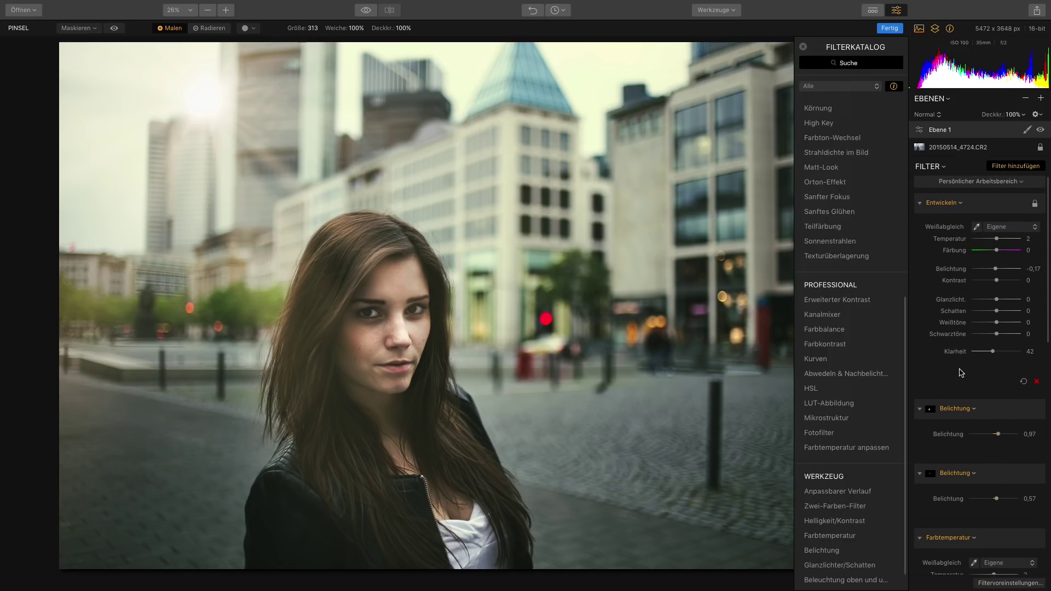
pyautogui.scroll(-10, 958, 372)
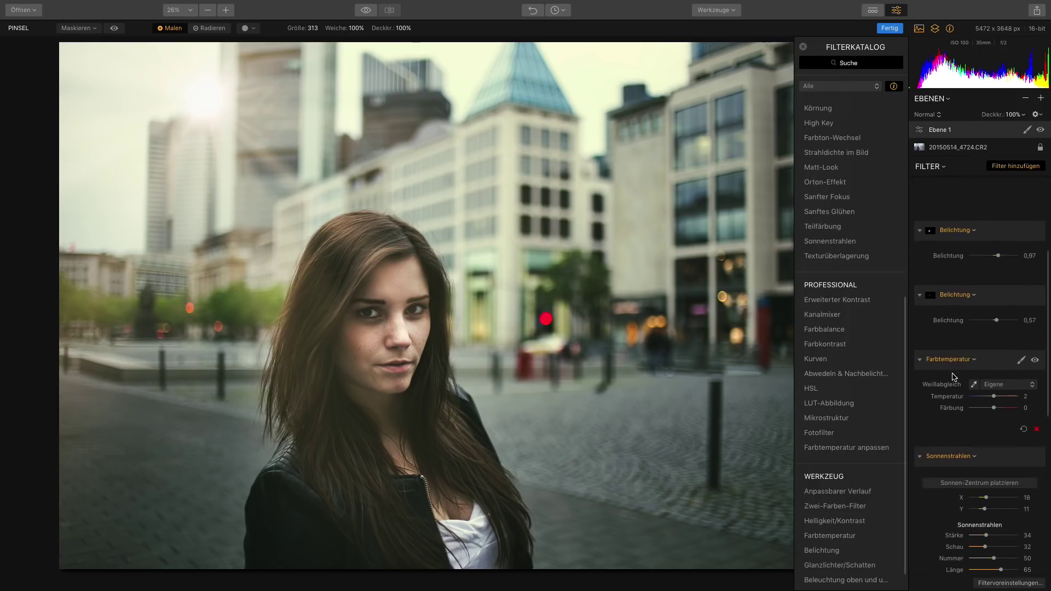
pyautogui.scroll(8, 954, 373)
pyautogui.scroll(5, 954, 374)
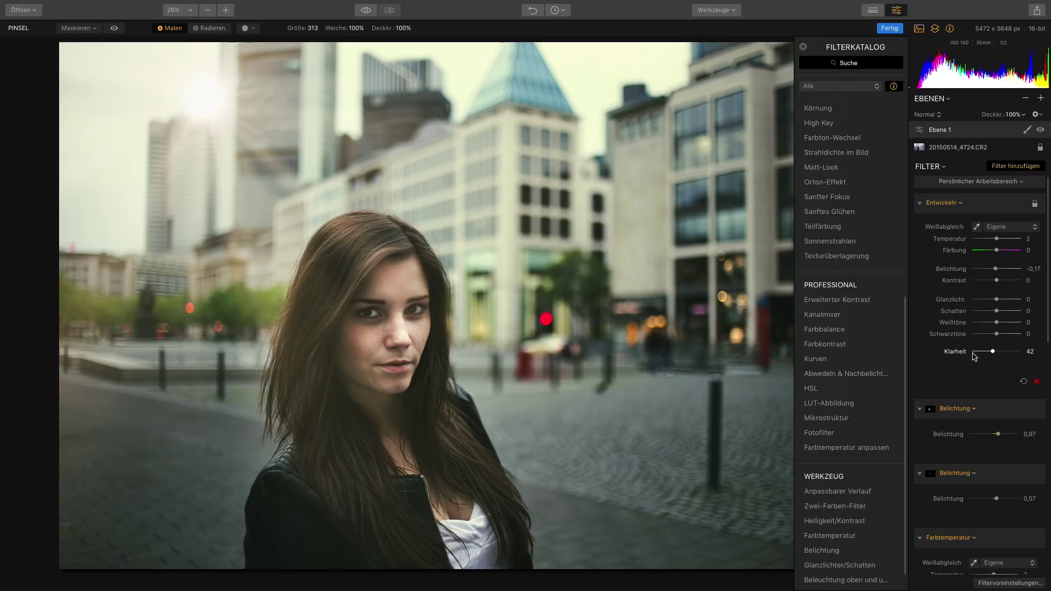
pyautogui.moveTo(993, 351); pyautogui.dragTo(999, 351)
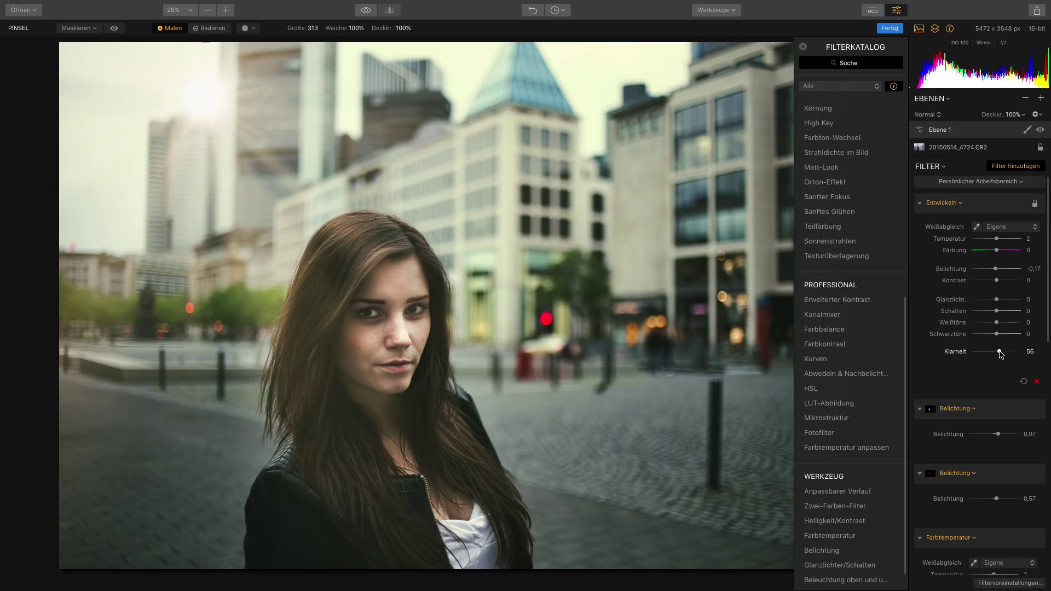
pyautogui.hotkey('ctrl', 'p')
pyautogui.hotkey('ctrl', 'p')
pyautogui.hotkey('ctrl', 'p')
pyautogui.hotkey('ctrl', 'p')
# Step: Search the Filterkatalog for 'vign' and add the Vignettierung filter
pyautogui.scroll(-1, 854, 340)
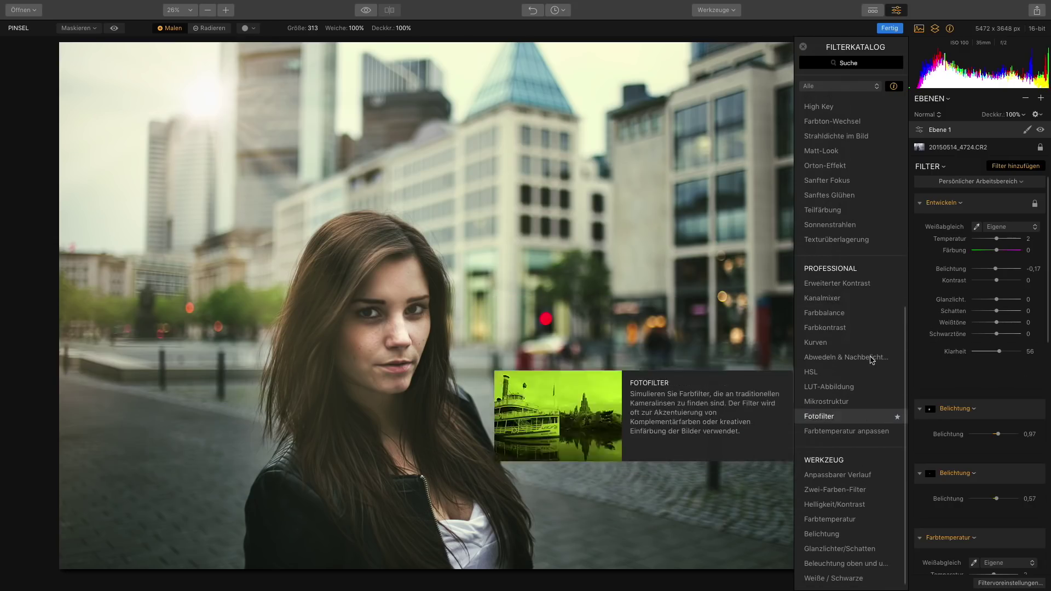
pyautogui.click(834, 64)
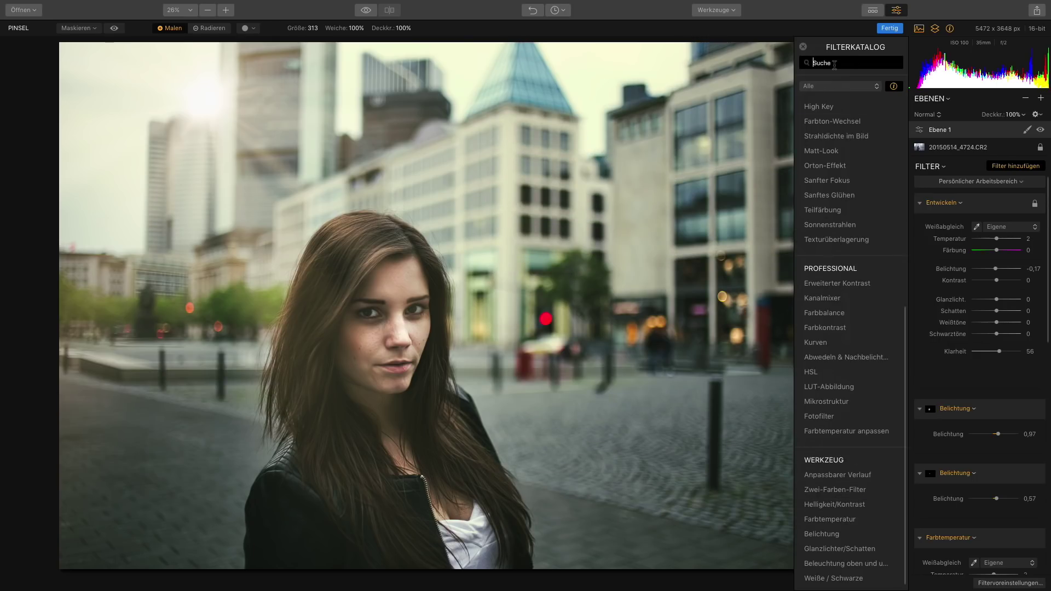
pyautogui.write('vign')
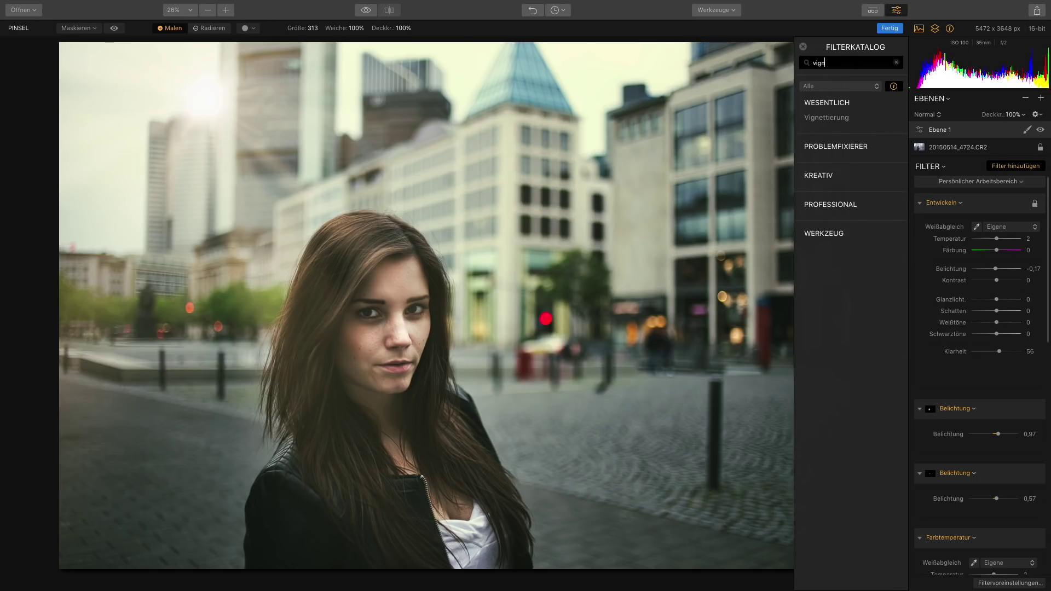
pyautogui.moveTo(827, 117)
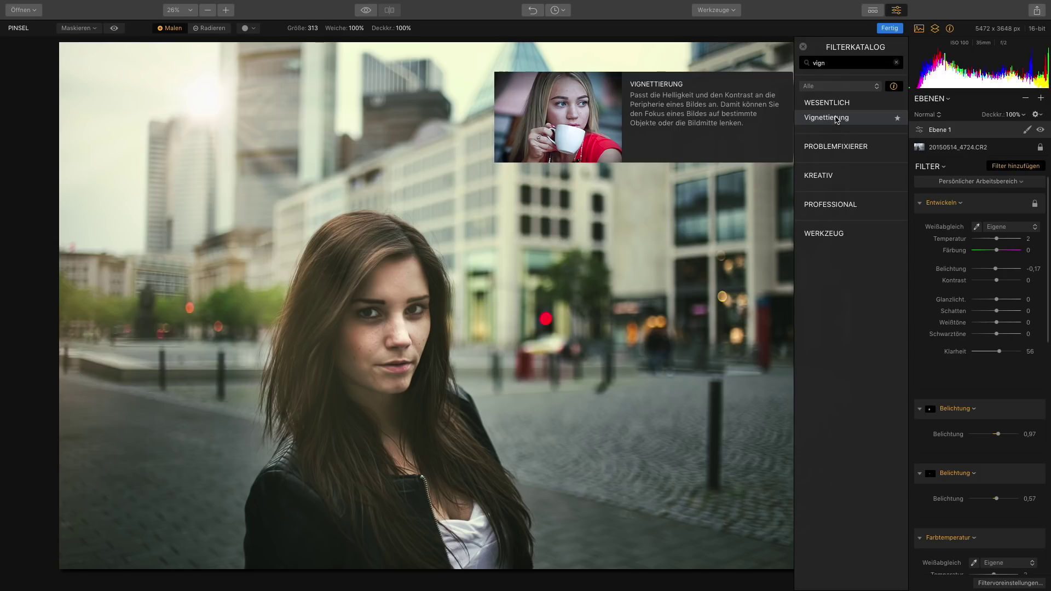
pyautogui.click(837, 119)
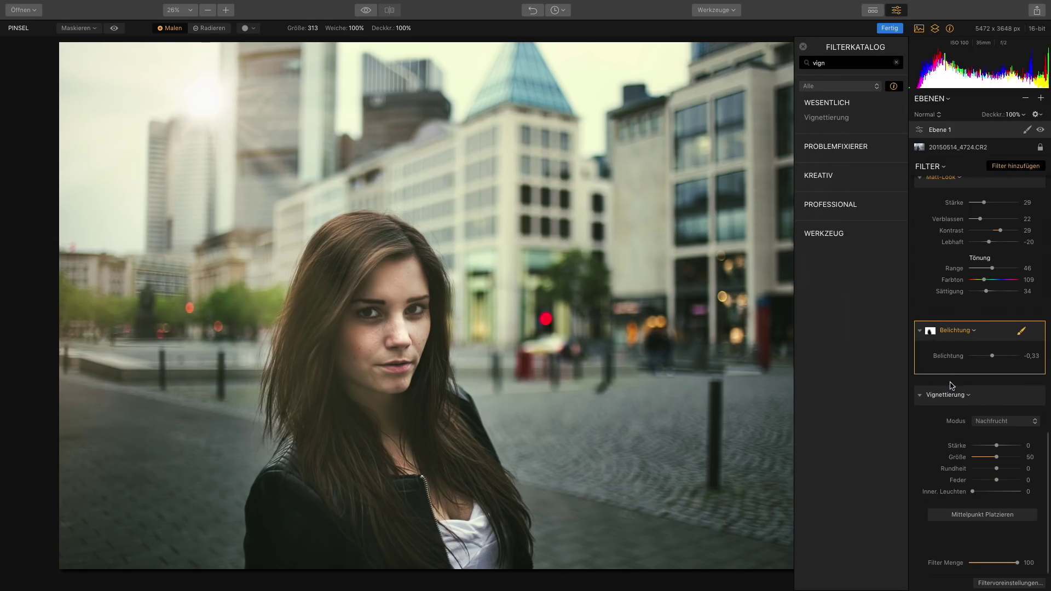
# Step: Set vignette Stärke to -45 and Größe to 55, toggling it to compare
pyautogui.moveTo(991, 421)
pyautogui.moveTo(997, 447)
pyautogui.mouseDown()
pyautogui.moveTo(987, 458)
pyautogui.moveTo(1002, 460)
pyautogui.mouseUp()
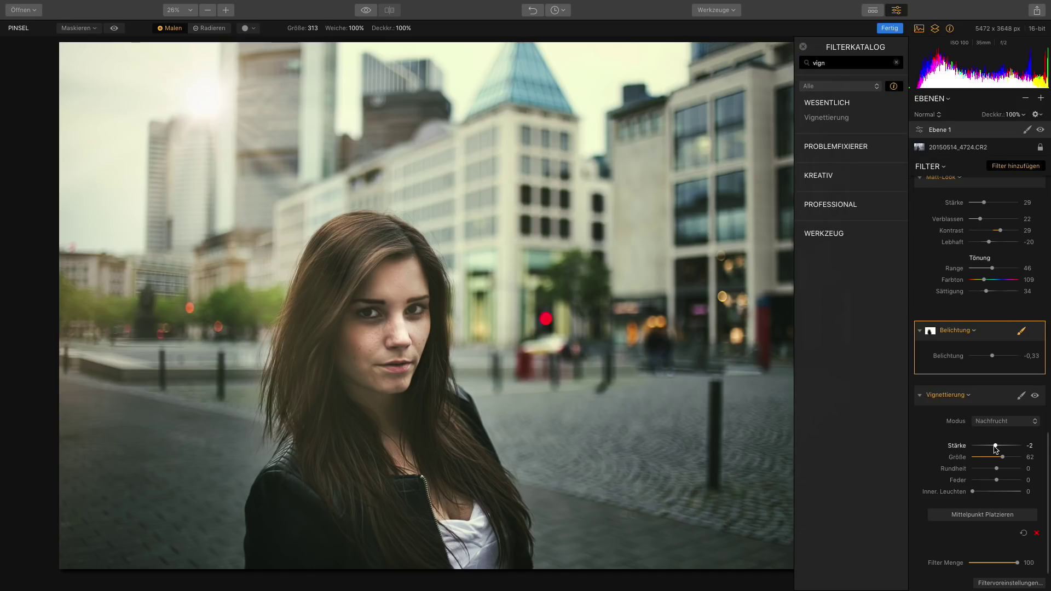
pyautogui.moveTo(985, 446); pyautogui.dragTo(984, 447)
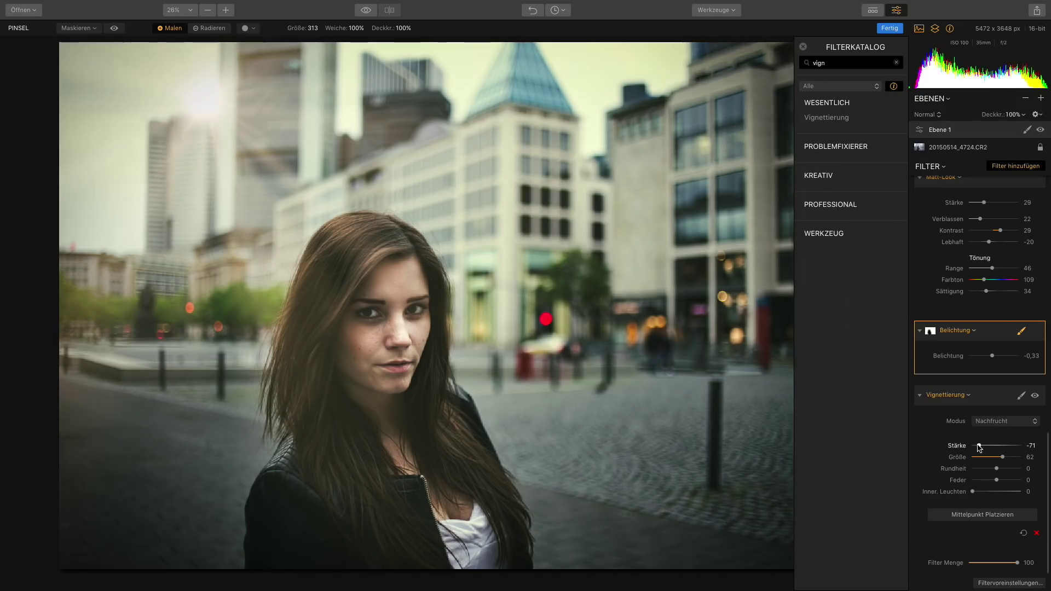
pyautogui.moveTo(984, 447); pyautogui.dragTo(987, 449)
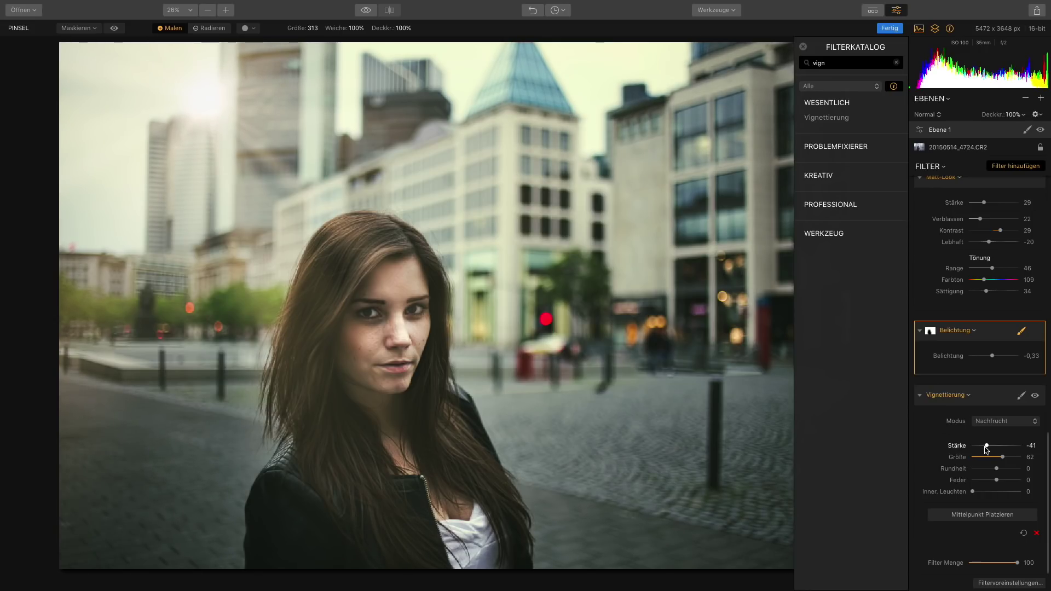
pyautogui.click(1035, 396)
pyautogui.click(1036, 396)
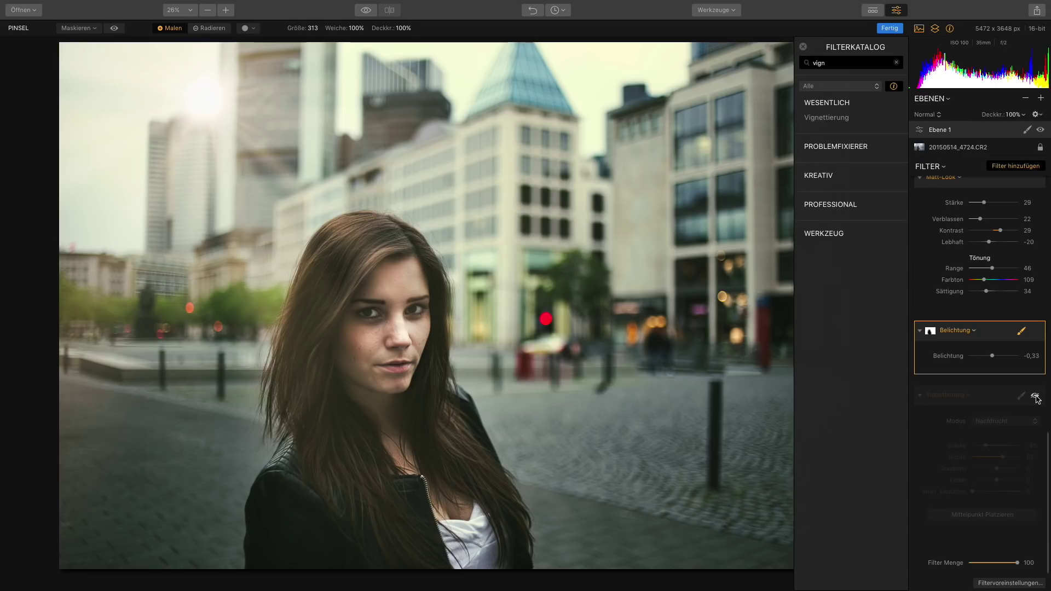
pyautogui.moveTo(1008, 463)
pyautogui.mouseDown()
pyautogui.moveTo(991, 459)
pyautogui.moveTo(1017, 474)
pyautogui.moveTo(946, 482)
pyautogui.mouseUp()
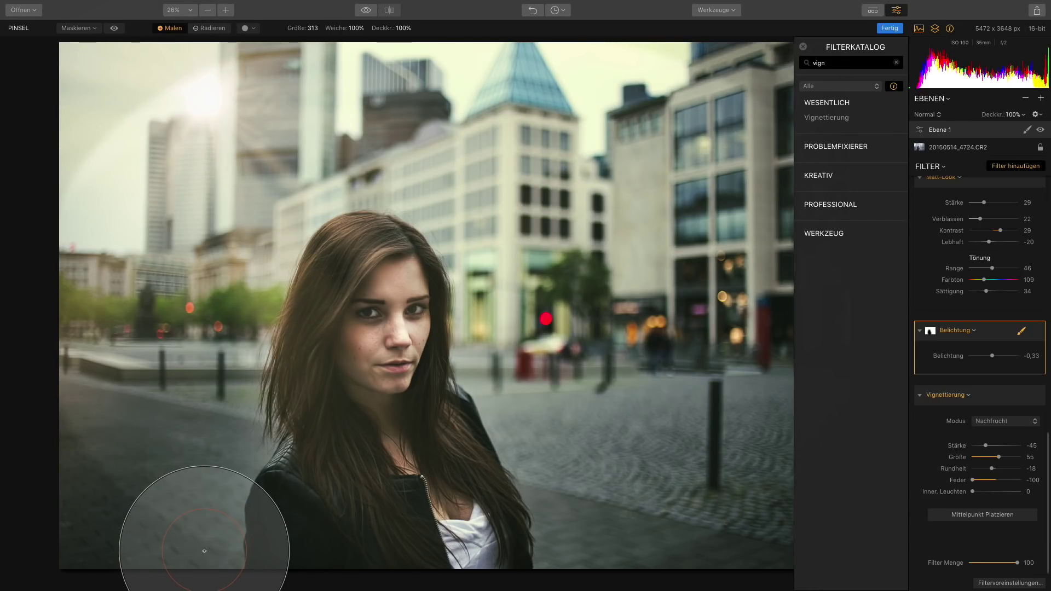
# Step: Exit brush mode on the exposure filter, then set vignette Feder -32 and Inner. Leuchten 15
pyautogui.click(1021, 332)
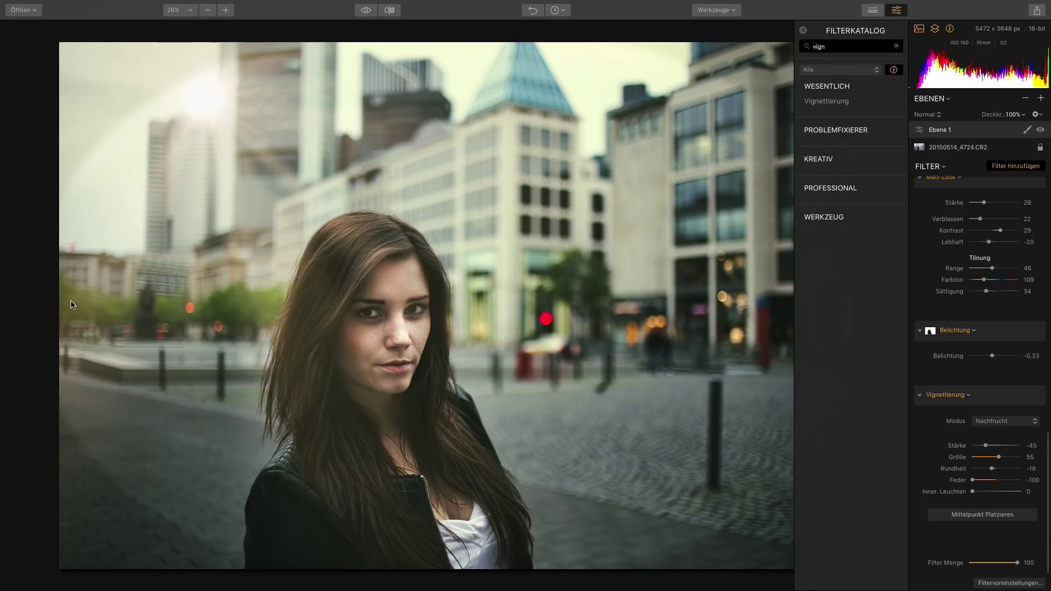
pyautogui.moveTo(972, 481)
pyautogui.moveTo(972, 486)
pyautogui.mouseDown()
pyautogui.moveTo(1031, 493)
pyautogui.moveTo(984, 500)
pyautogui.mouseUp()
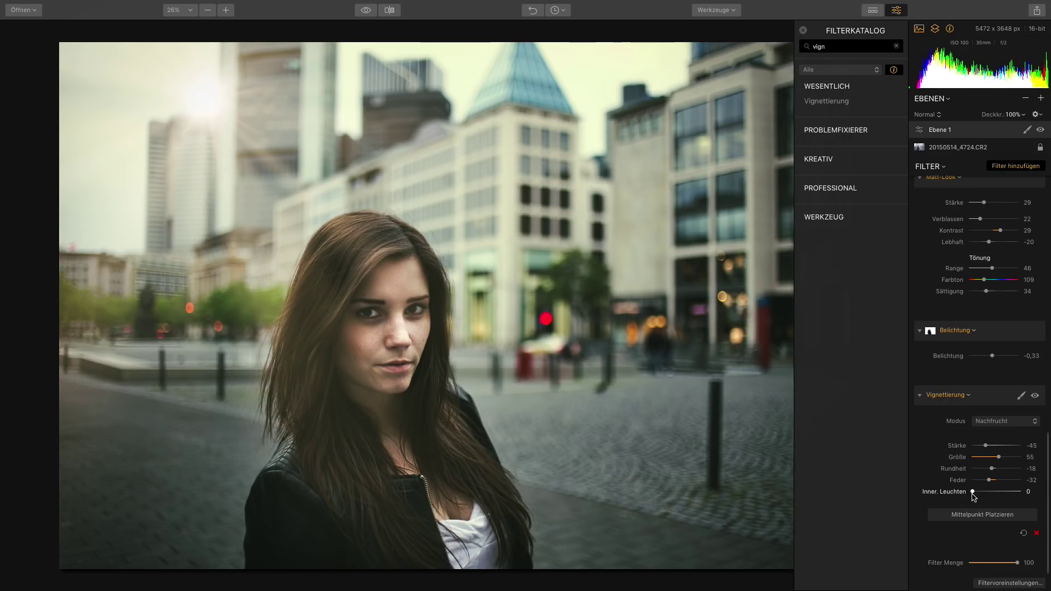
pyautogui.moveTo(973, 491); pyautogui.dragTo(1007, 494)
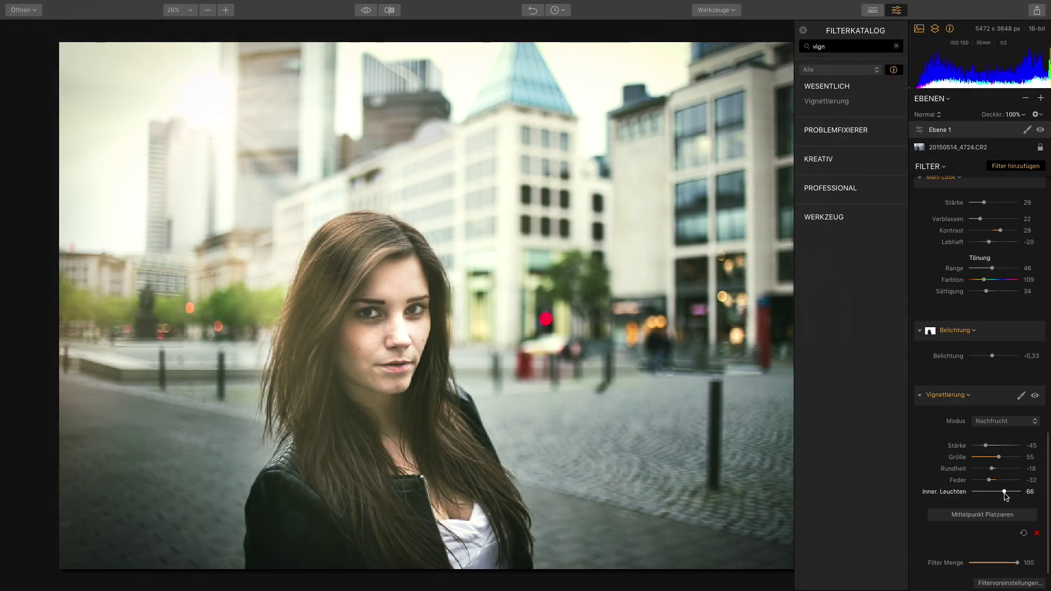
pyautogui.moveTo(1006, 493); pyautogui.dragTo(980, 499)
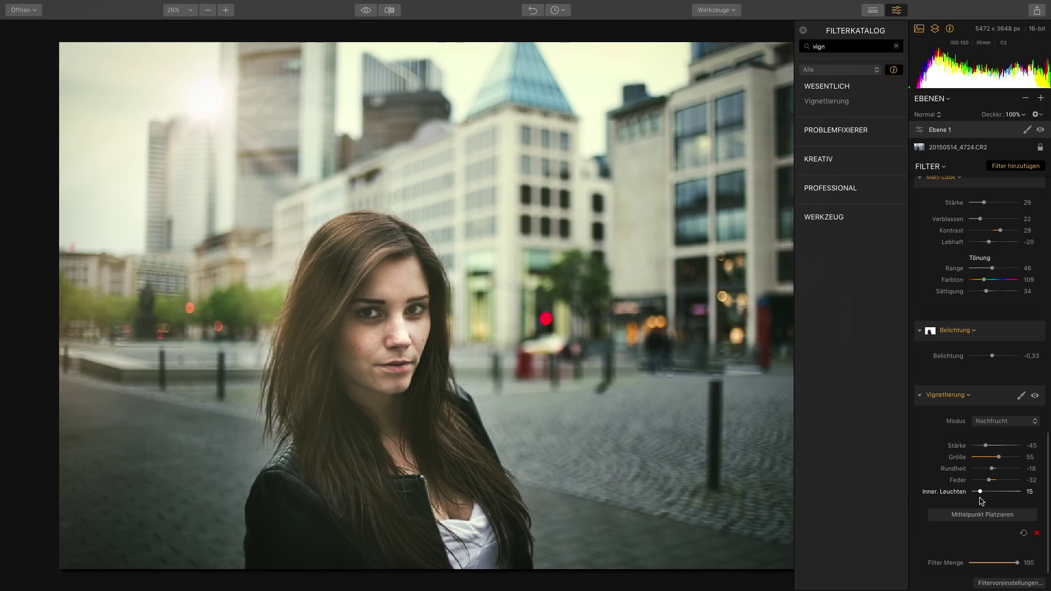
pyautogui.click(1035, 397)
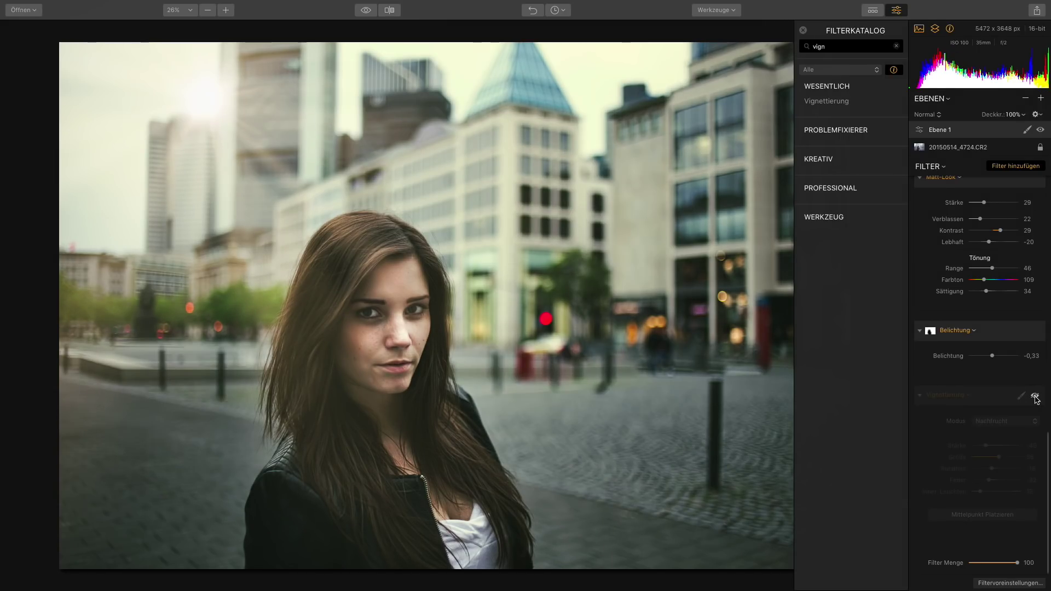
pyautogui.click(1035, 396)
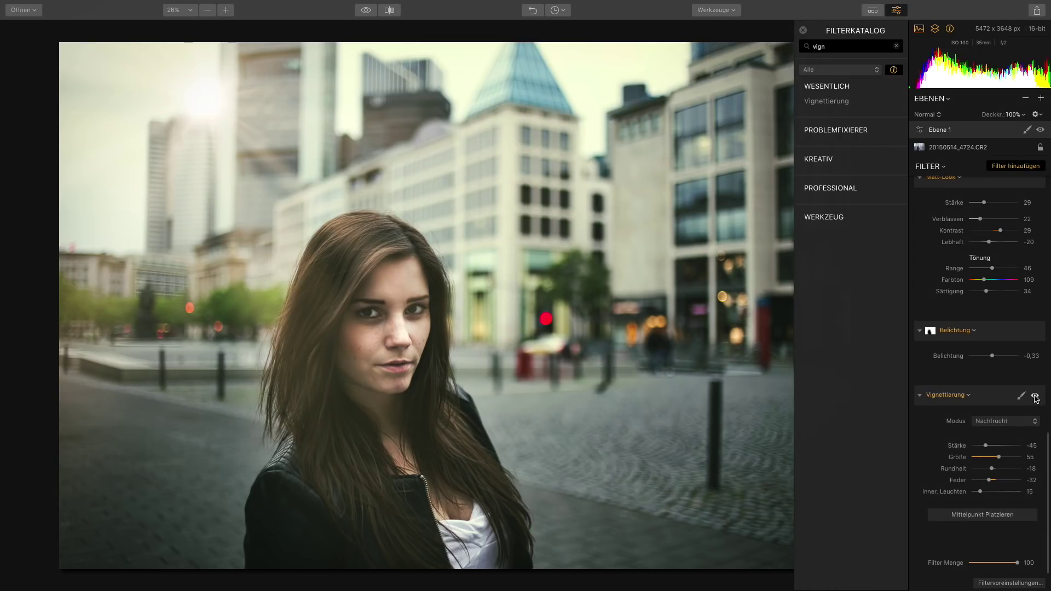
pyautogui.click(1036, 396)
pyautogui.click(1036, 397)
pyautogui.click(1031, 400)
pyautogui.click(1031, 399)
pyautogui.click(1031, 399)
pyautogui.click(1031, 399)
pyautogui.click(1031, 400)
pyautogui.scroll(5, 1023, 389)
pyautogui.scroll(1, 1019, 383)
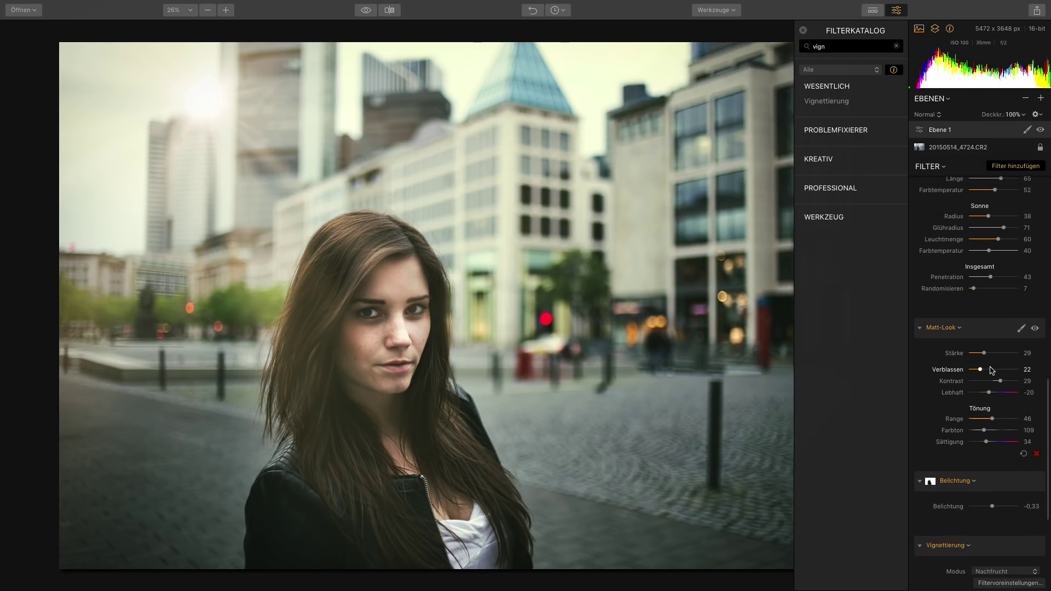
pyautogui.scroll(4, 1011, 373)
pyautogui.scroll(2, 1002, 362)
pyautogui.scroll(3, 1002, 359)
pyautogui.click(1035, 253)
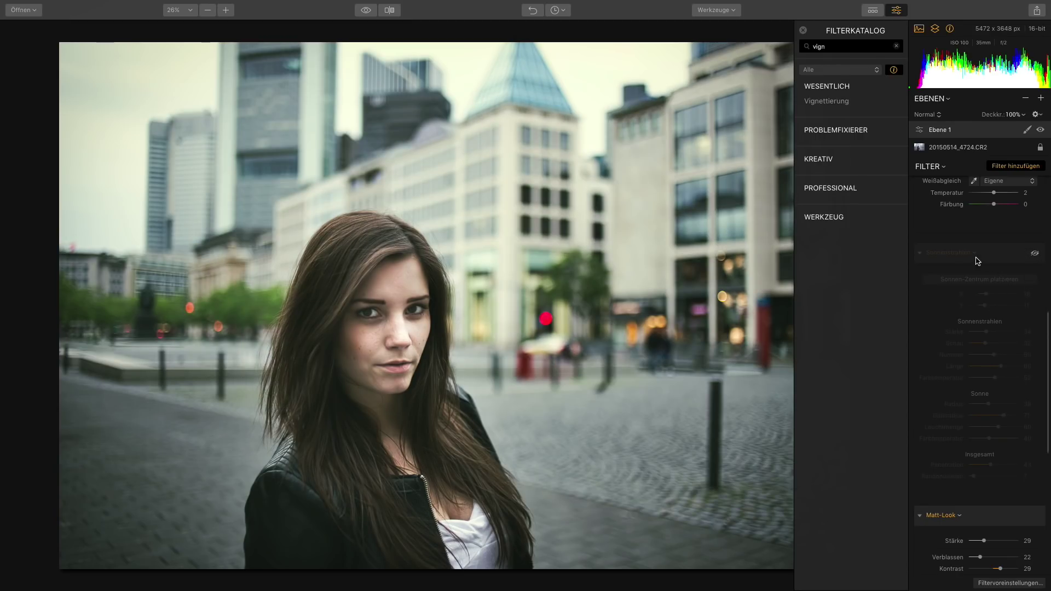
pyautogui.click(1035, 254)
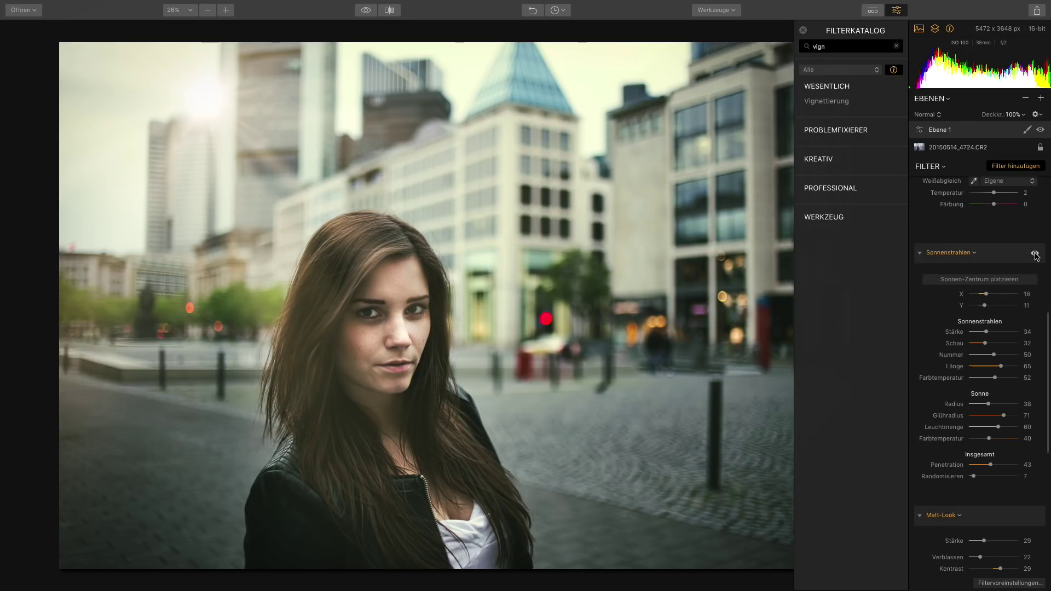
pyautogui.click(1035, 254)
pyautogui.click(1035, 255)
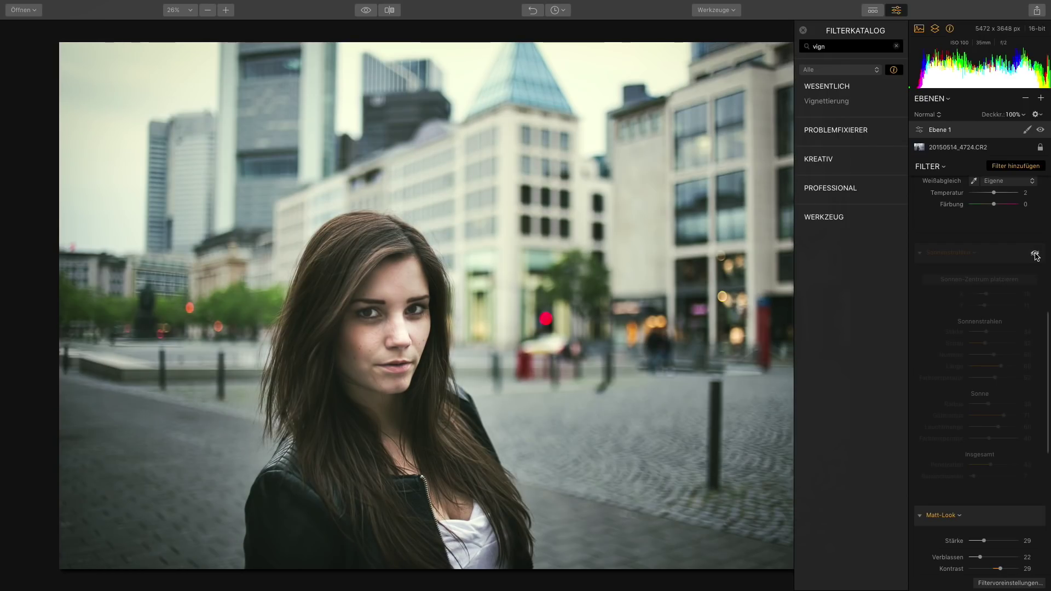
pyautogui.click(1035, 254)
pyautogui.click(1036, 254)
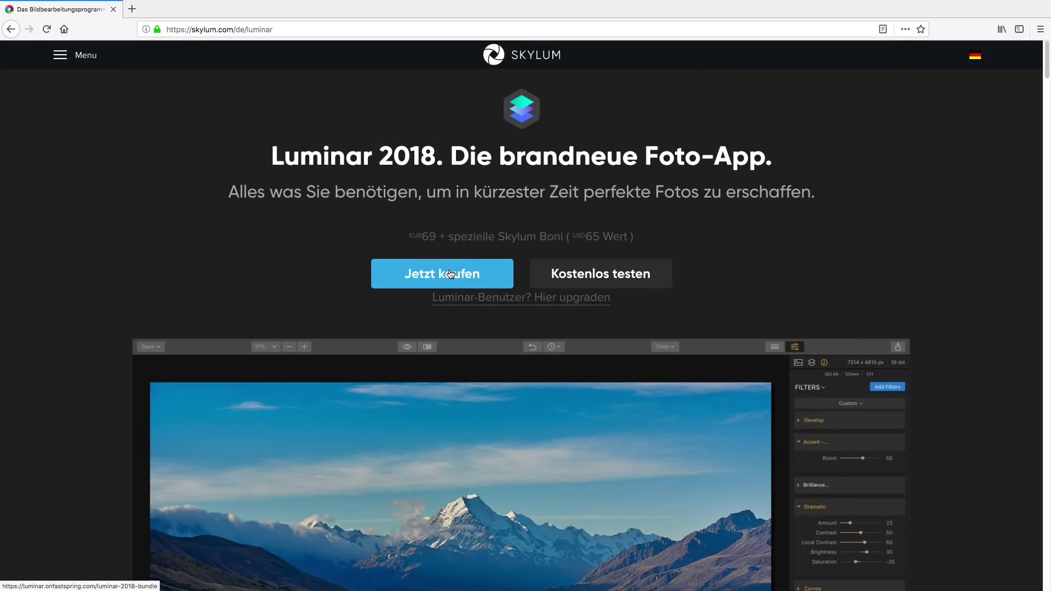
# Step: Go to the Luminar 2018 checkout and redeem the discount code, dropping the price to 59,00 €
pyautogui.click(450, 274)
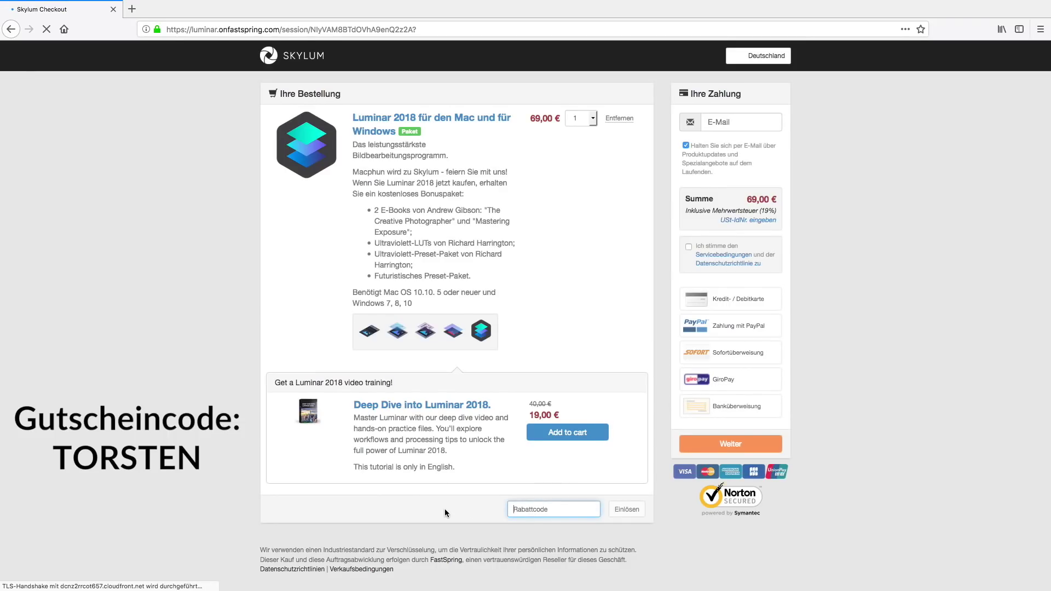
pyautogui.write('Torsten')
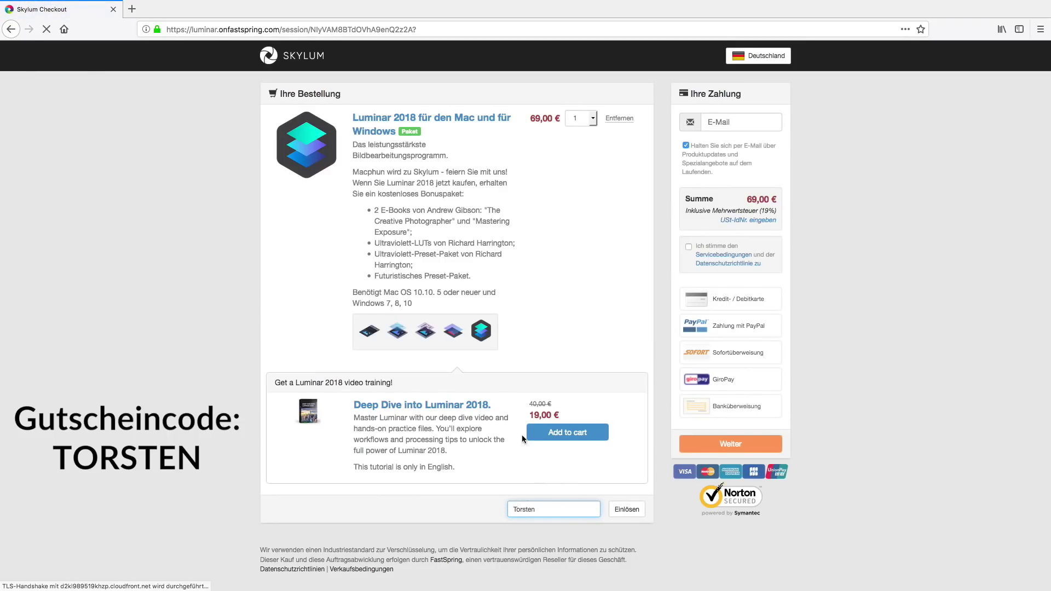
pyautogui.click(624, 510)
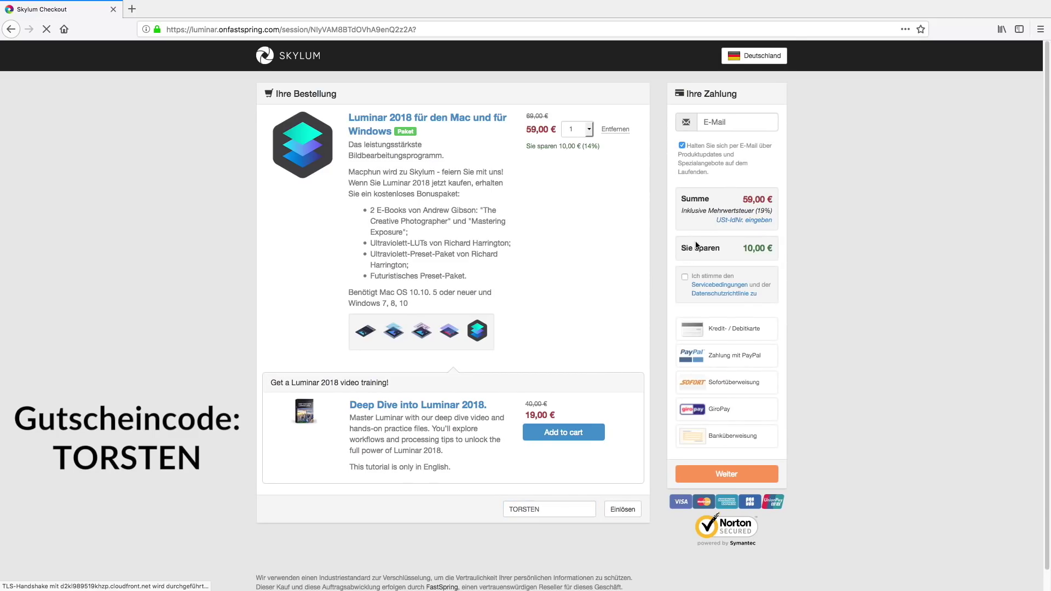